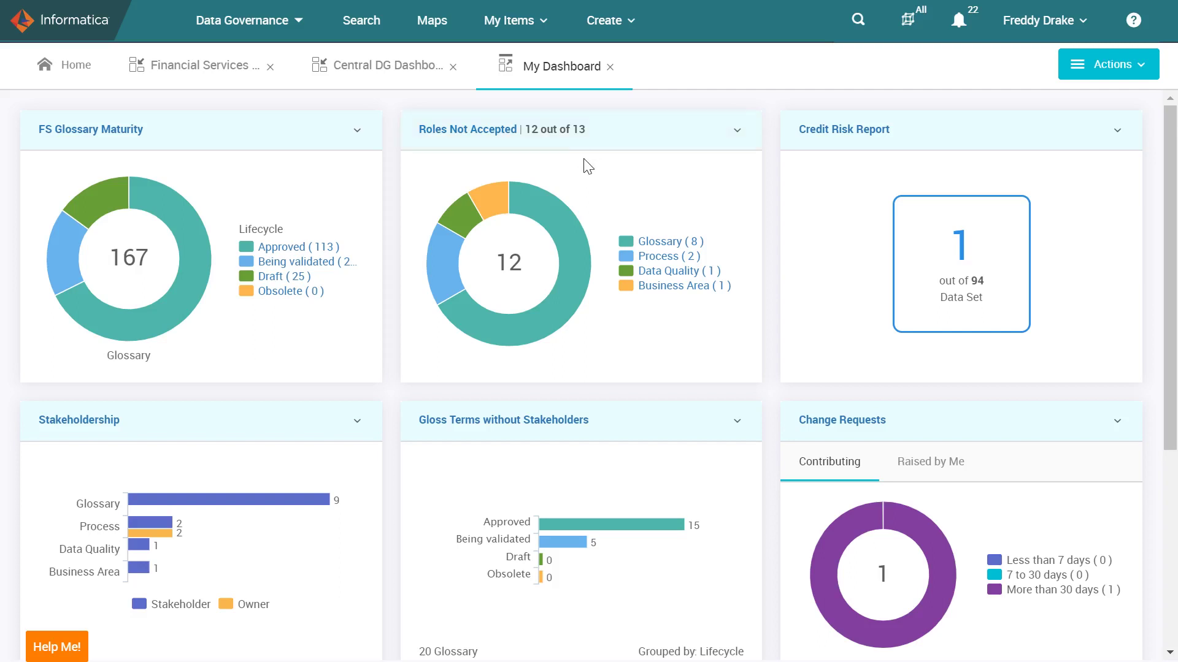
Open the Credit Risk Report data set results from the dashboard and check the search criteria behind them.
click(951, 244)
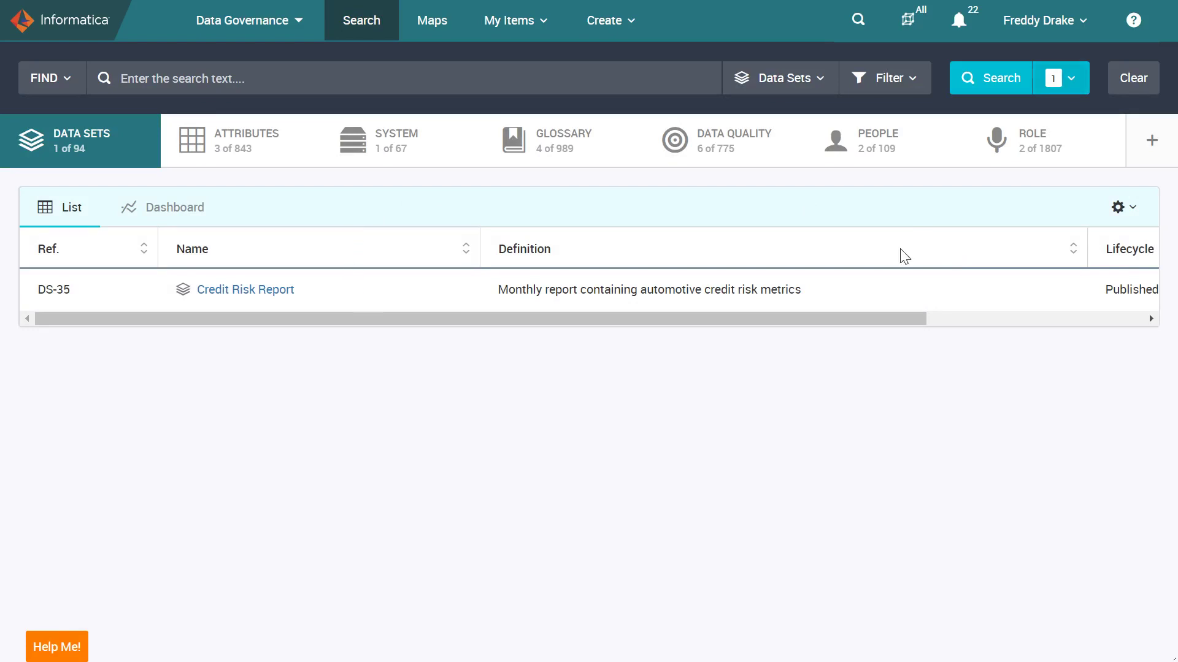
click(1060, 86)
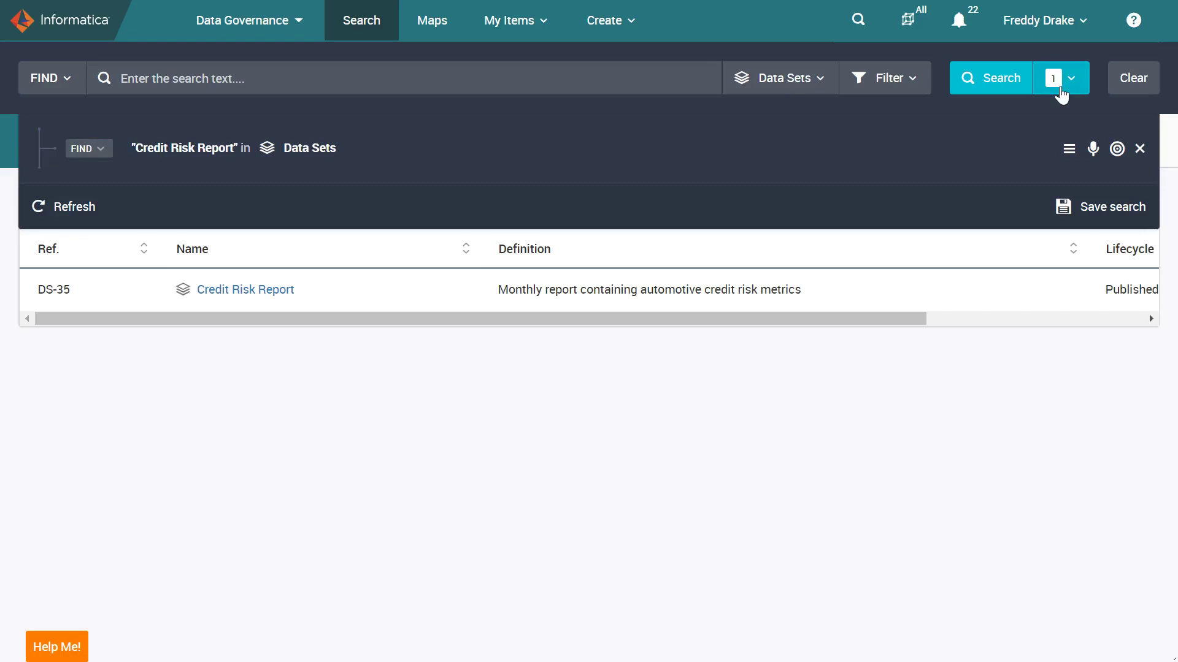
click(1061, 94)
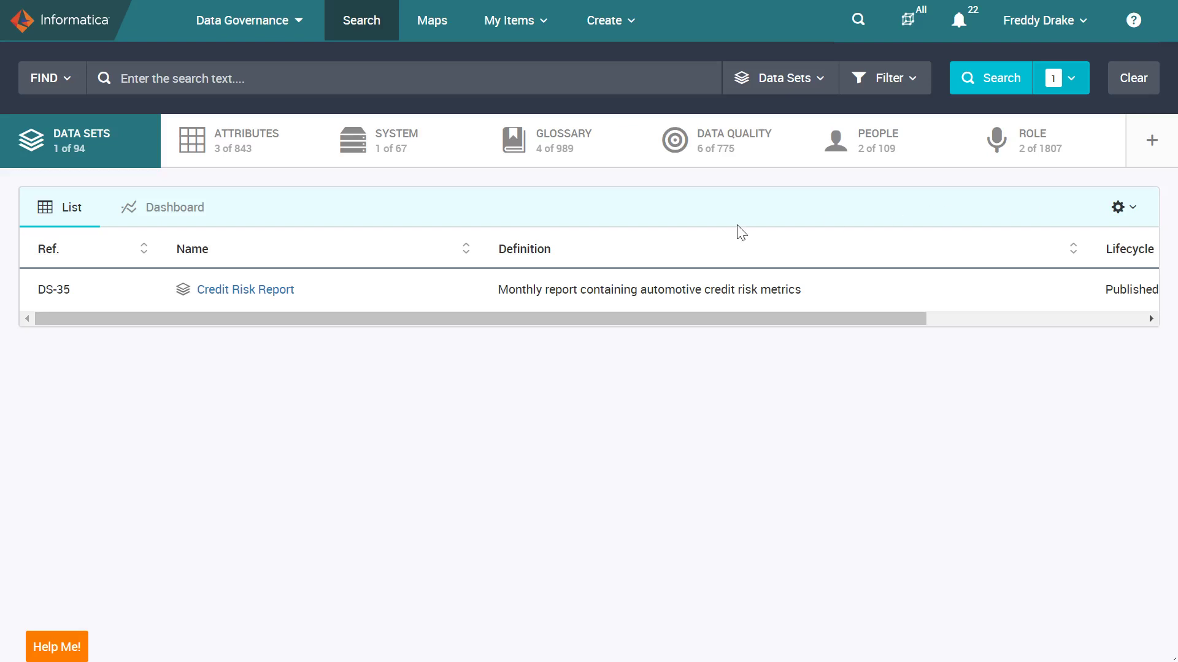
Review the attributes, system and glossary items related to the Credit Risk Report data set.
click(243, 146)
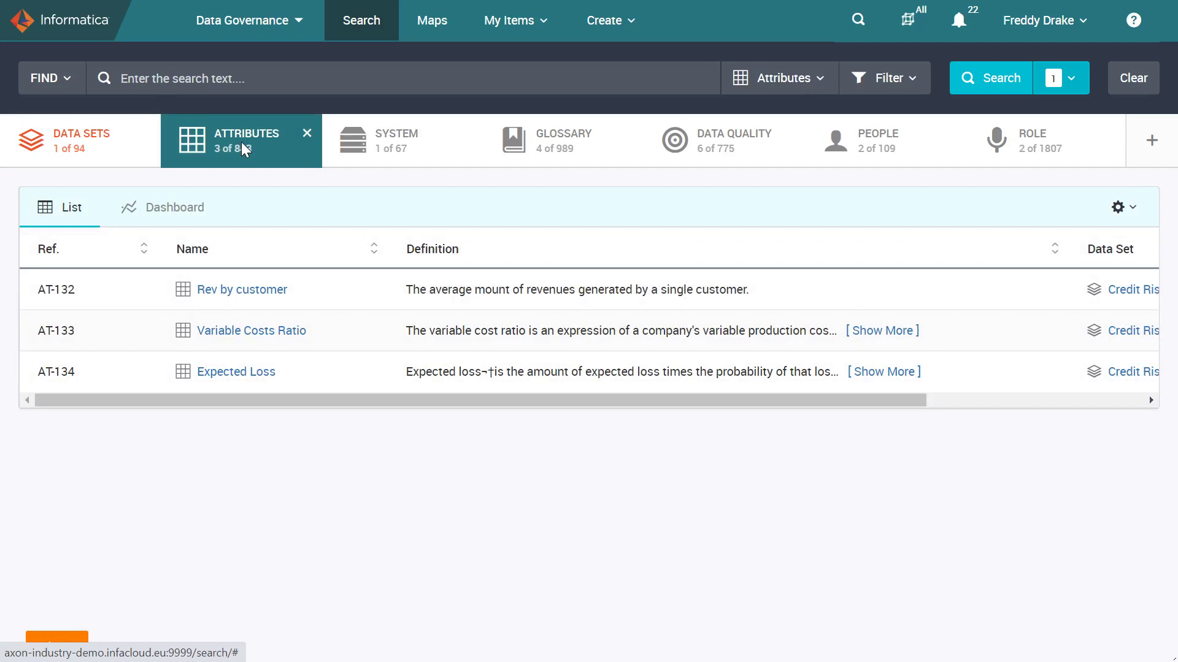
click(412, 142)
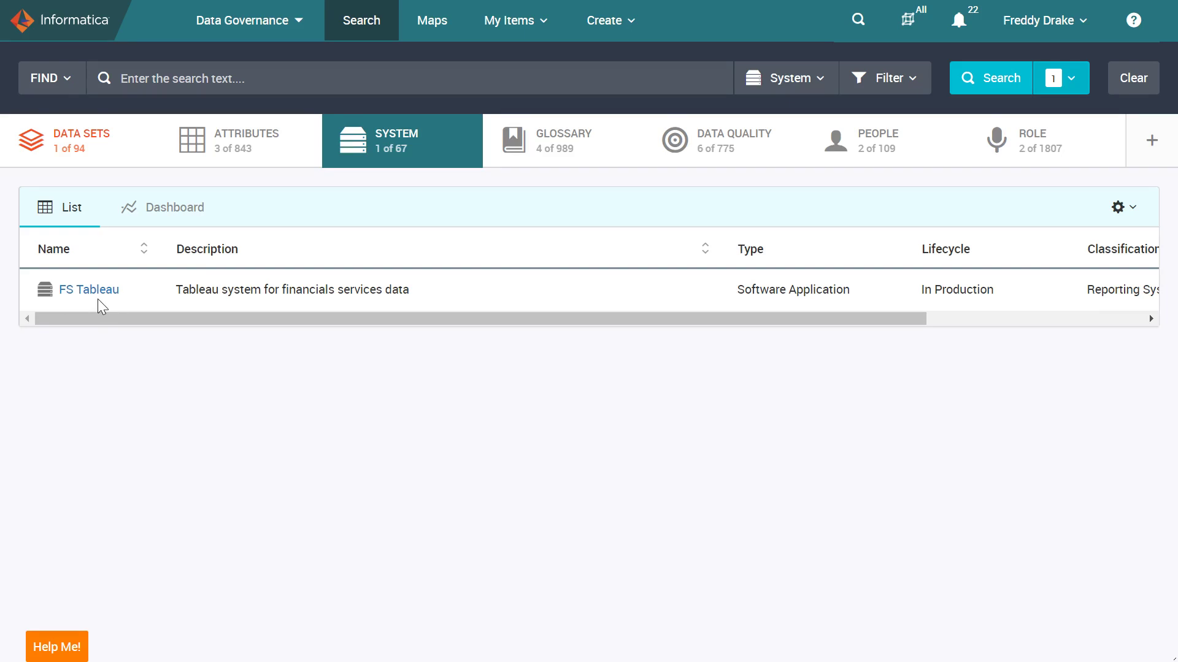
click(582, 158)
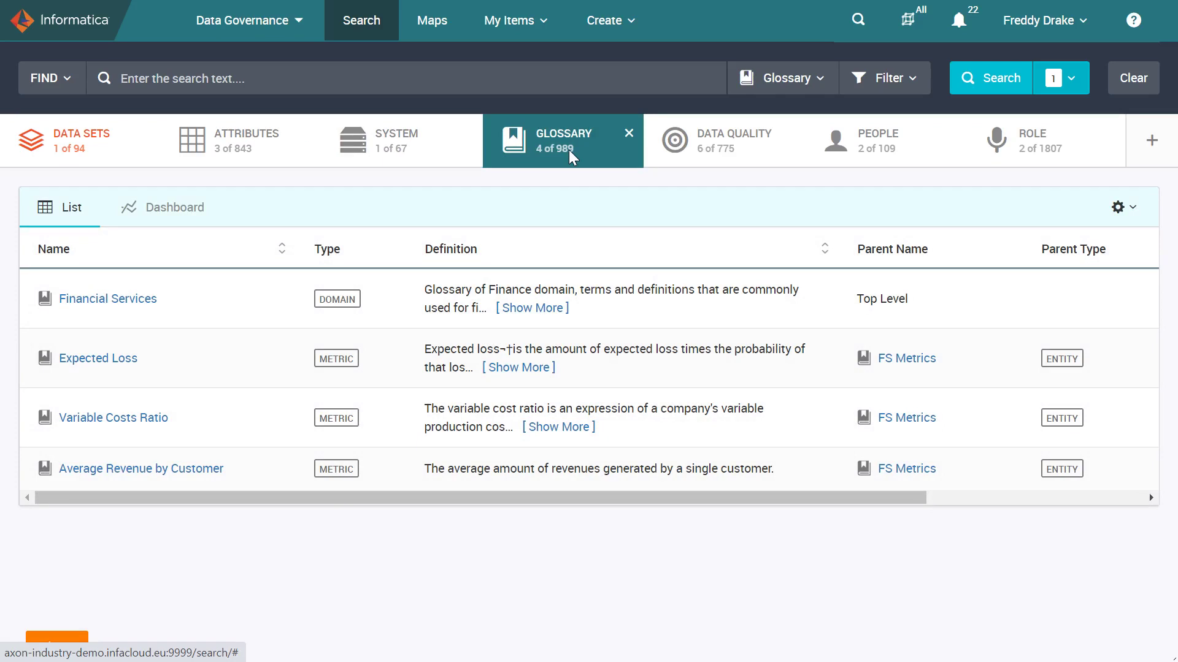
Examine the data quality rules related to the Credit Risk Report, including their types, criticality and results.
click(714, 152)
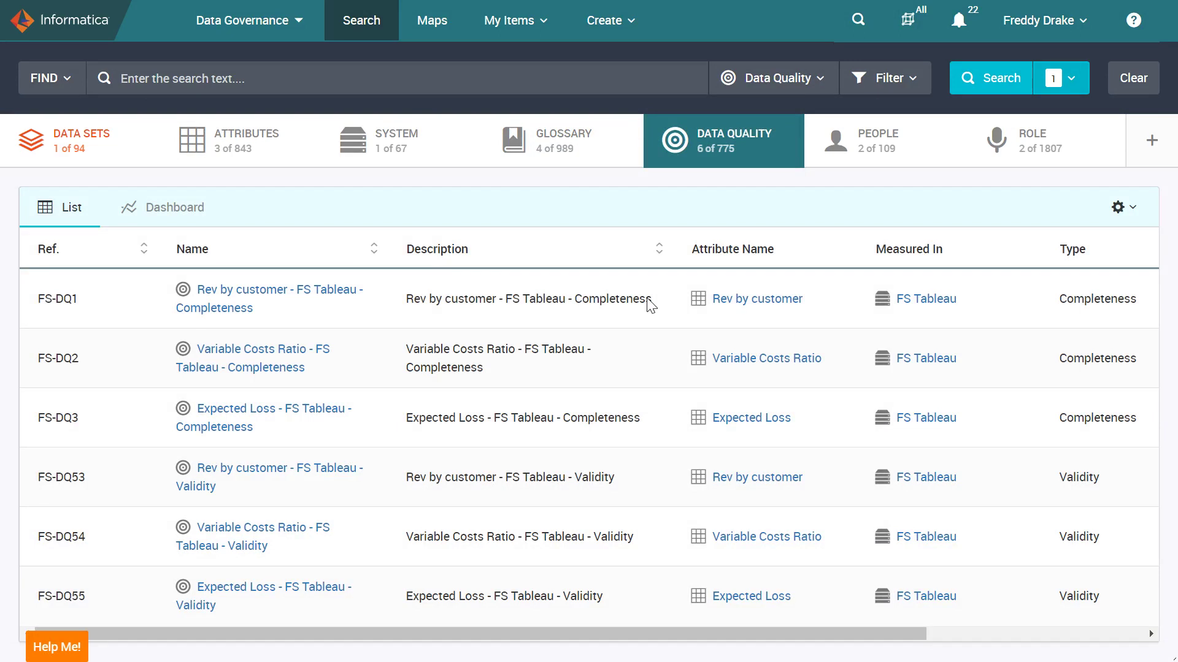
scroll(652, 305, right, 5)
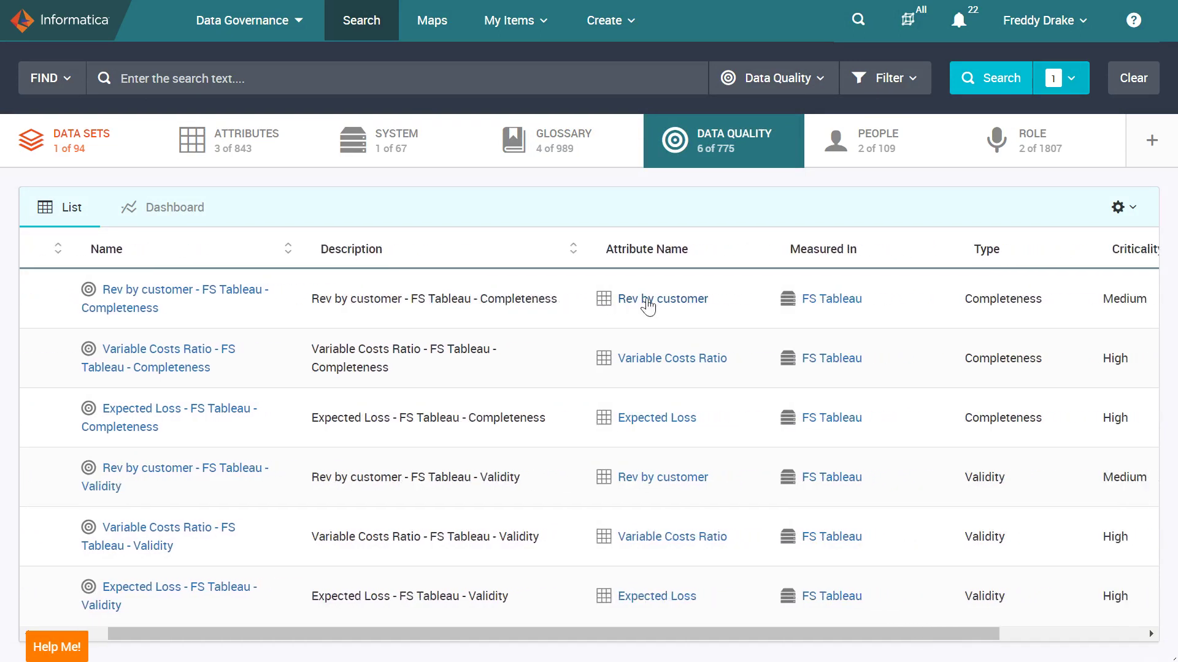
scroll(651, 305, right, 3)
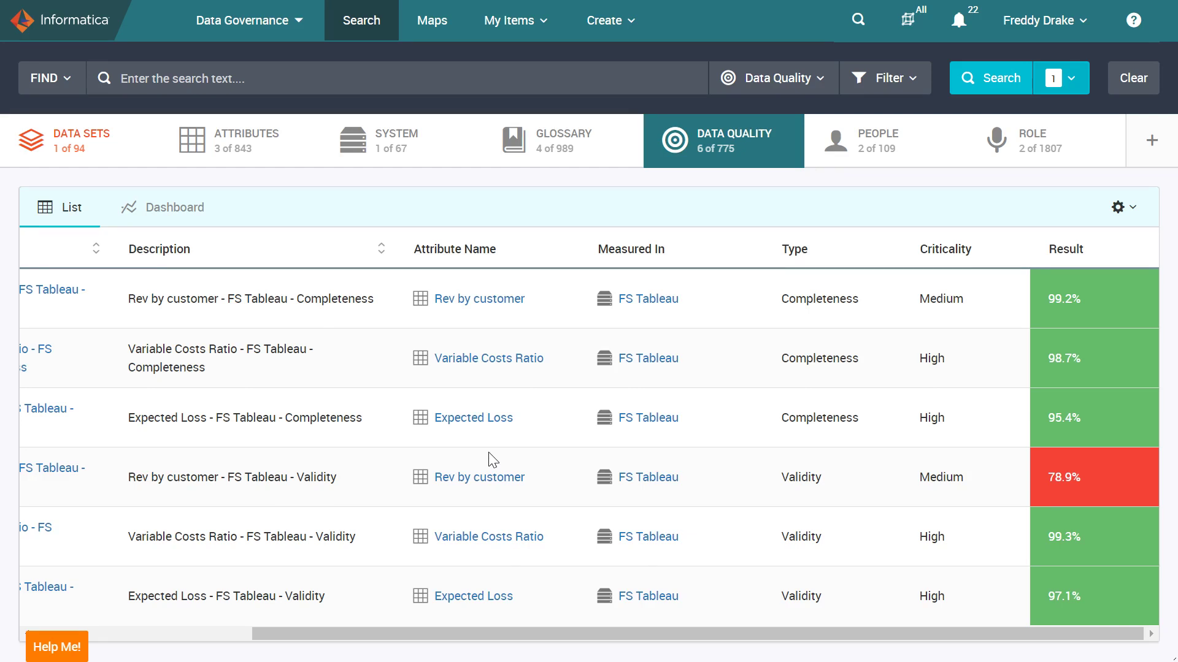
Open the Average Revenue by Customer metric from the related glossary items and read its definition.
click(552, 160)
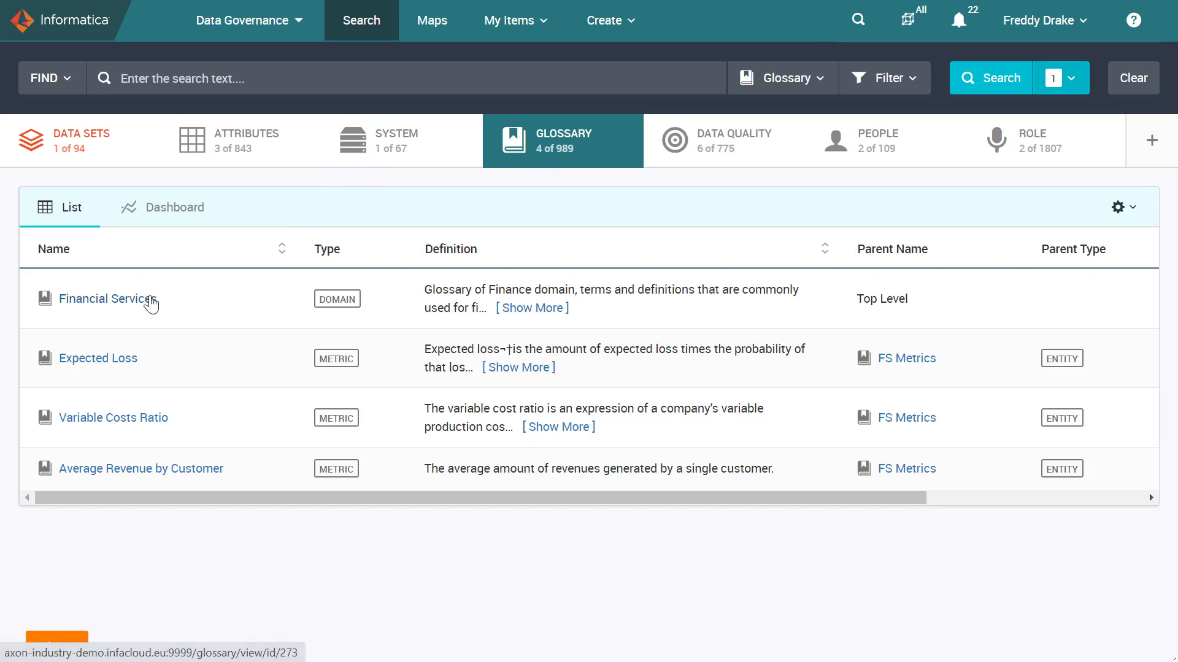
click(154, 470)
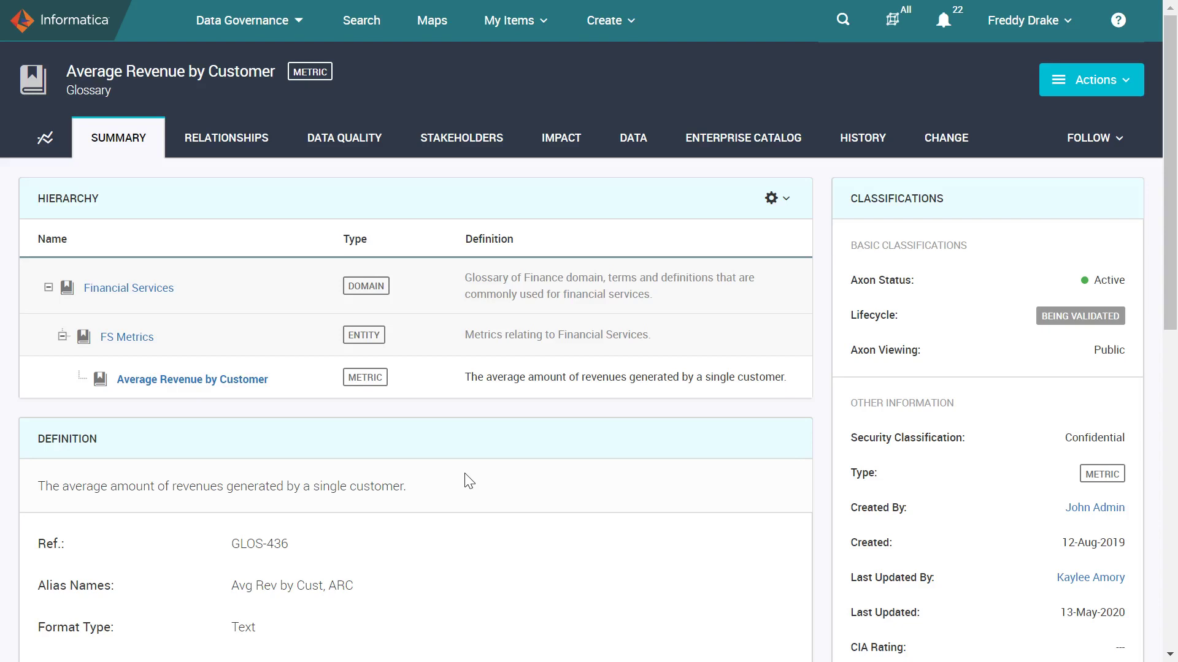
drag(408, 488, 51, 493)
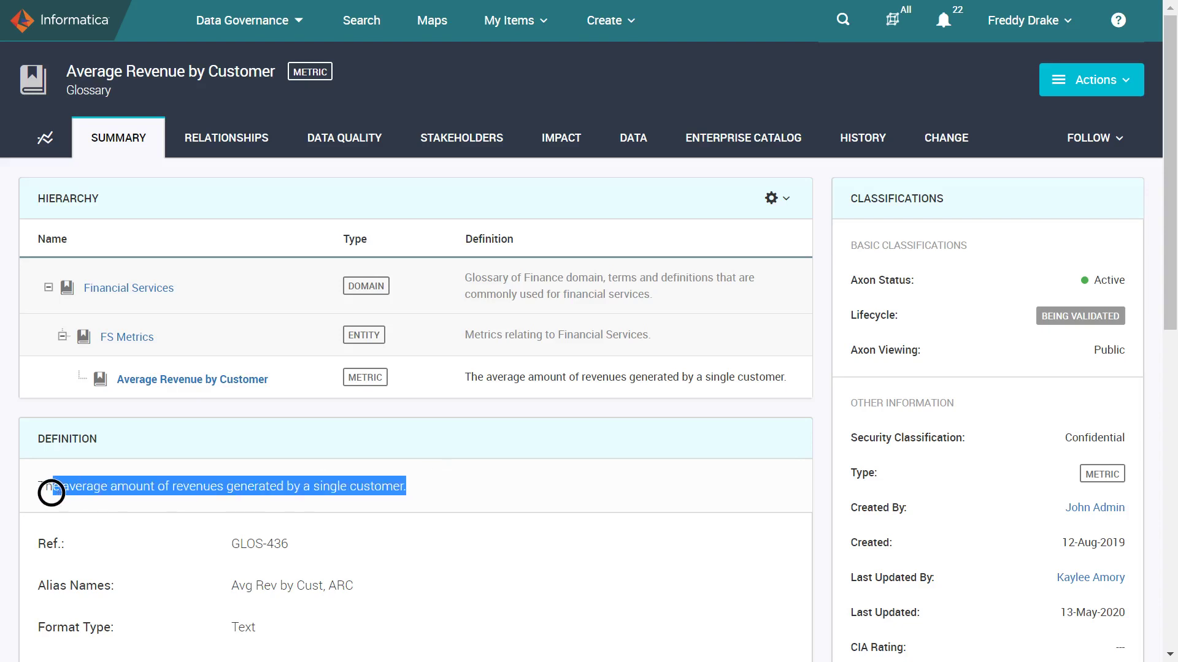
scroll(162, 516, down, 4)
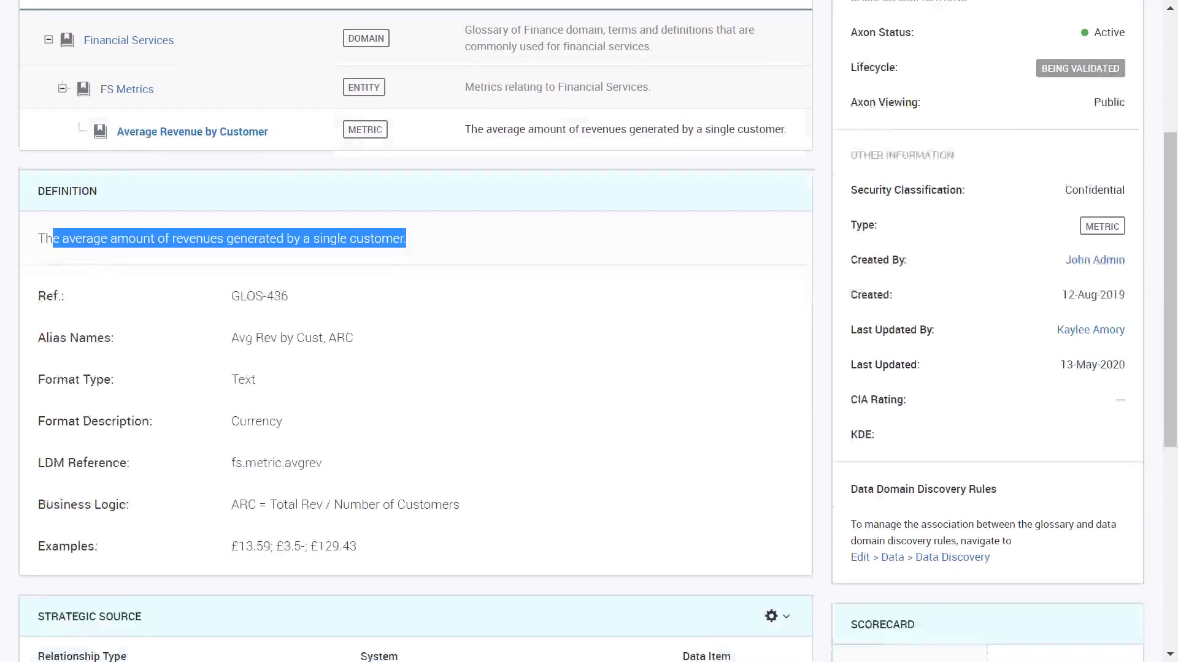
Review the business logic formula and example values of the Average Revenue by Customer metric.
drag(468, 473, 232, 476)
drag(366, 519, 227, 519)
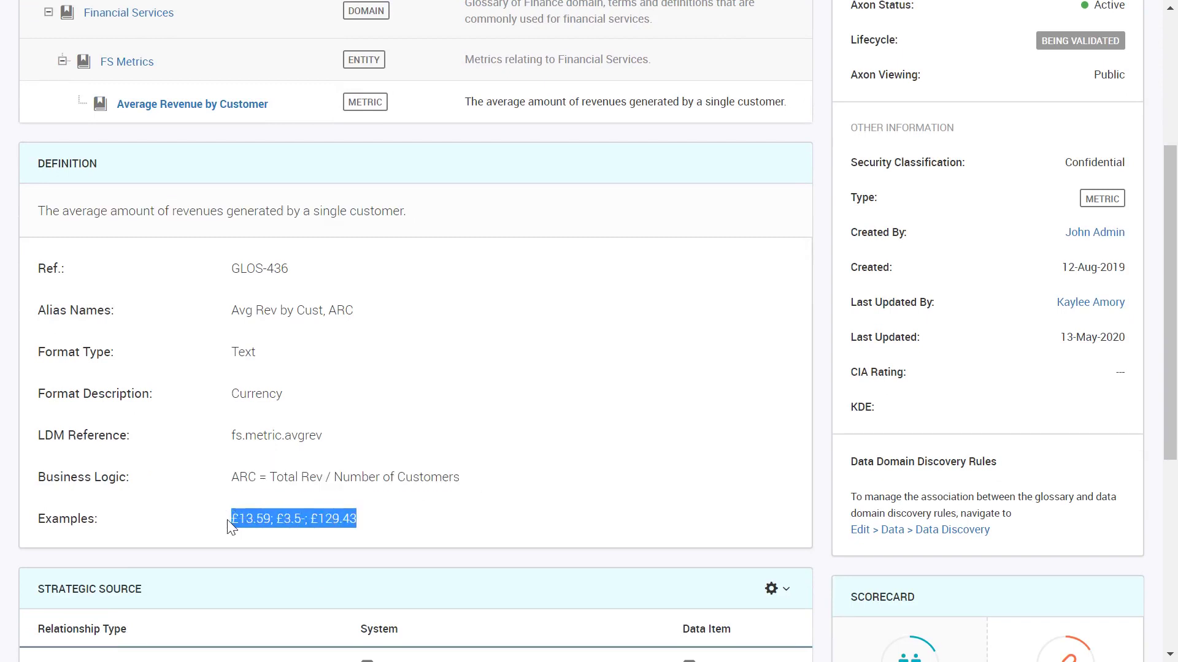
click(478, 484)
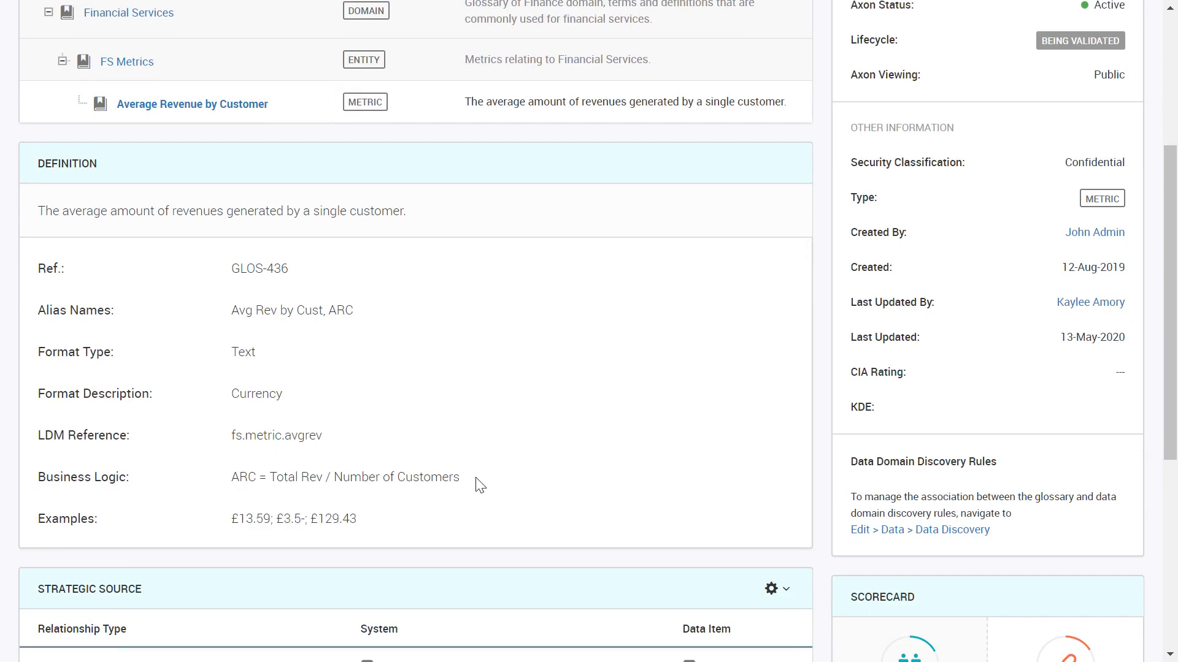
drag(477, 483, 270, 477)
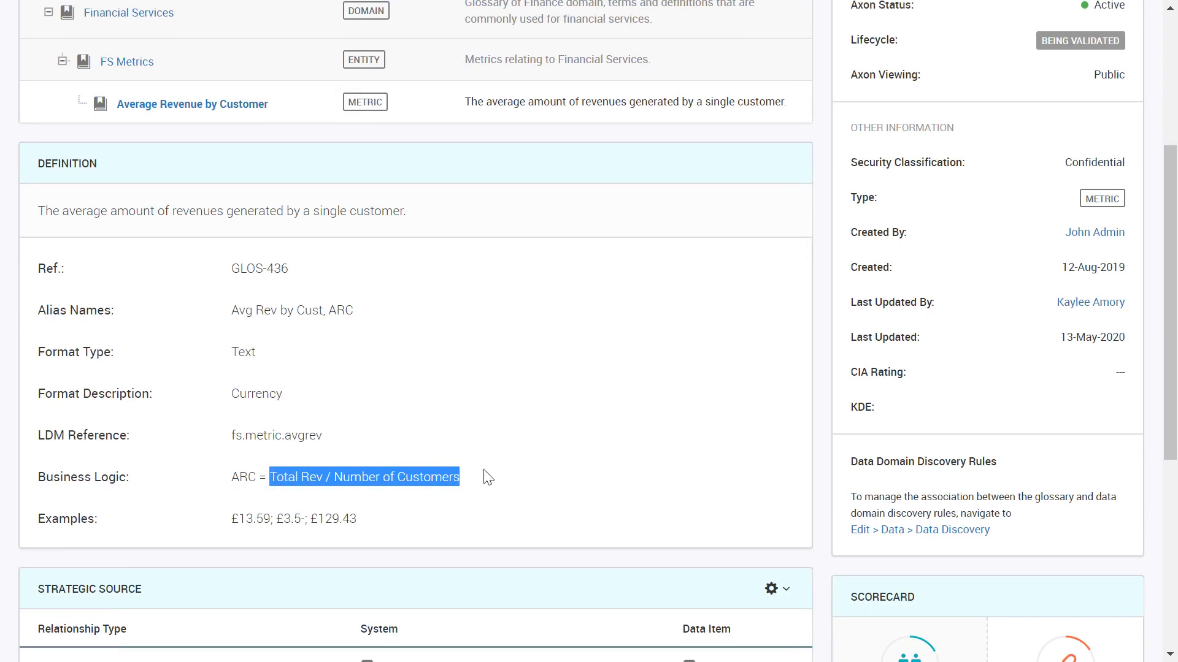
Inspect the metric's strategic source, including its system and data item.
scroll(500, 482, down, 3)
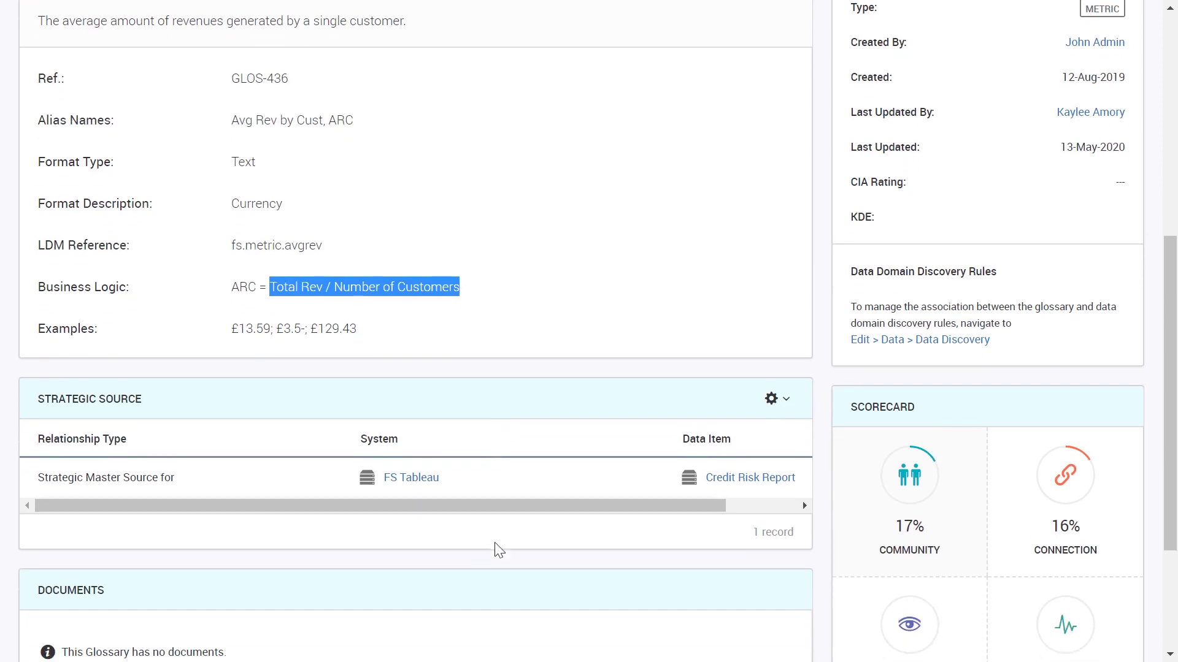
click(495, 556)
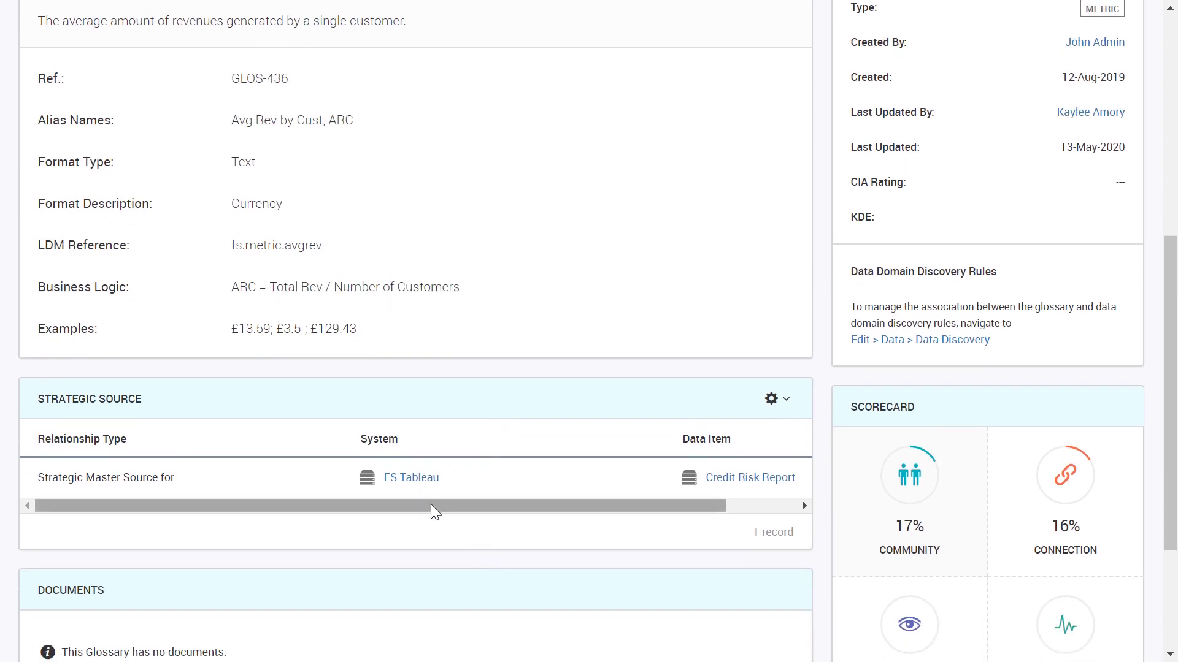
click(411, 503)
drag(412, 503, 530, 508)
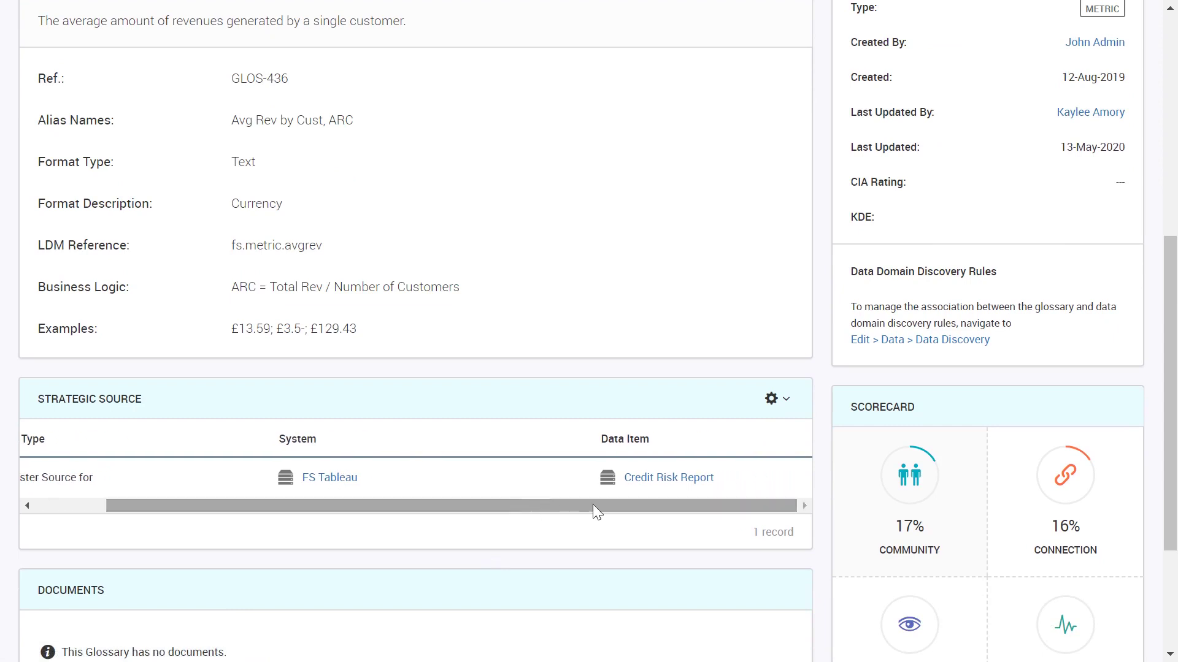
Open the metric's relationship hierarchy and switch the glossary item to the rollup view.
scroll(521, 336, up, 3)
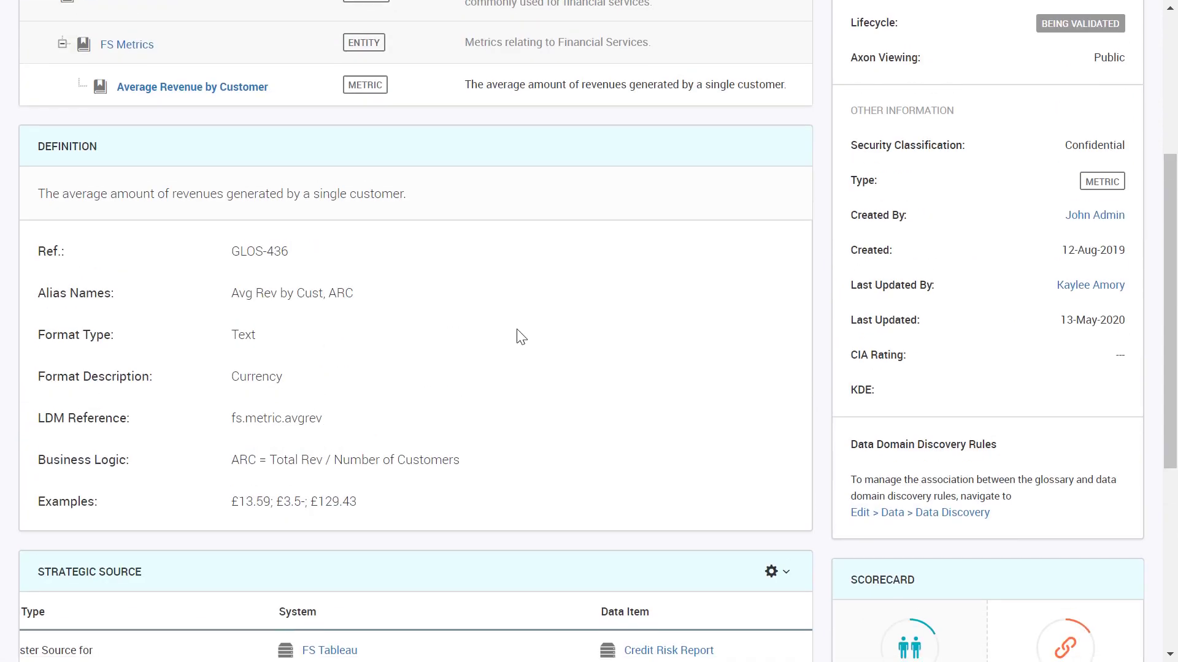
scroll(521, 337, up, 5)
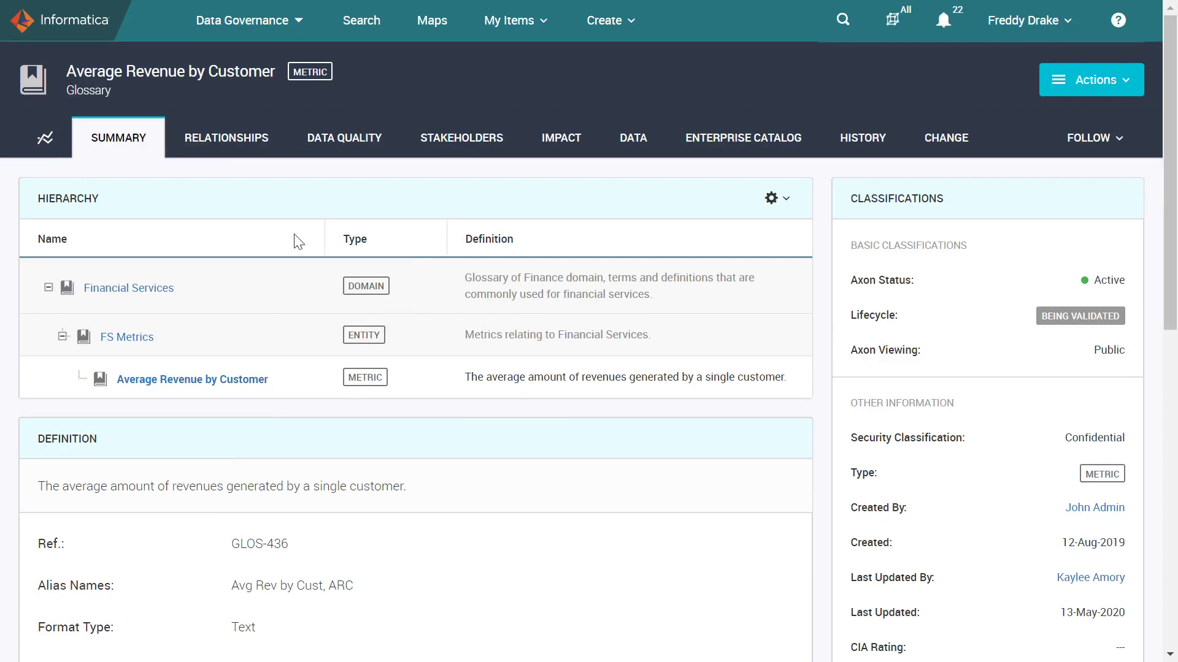
click(214, 141)
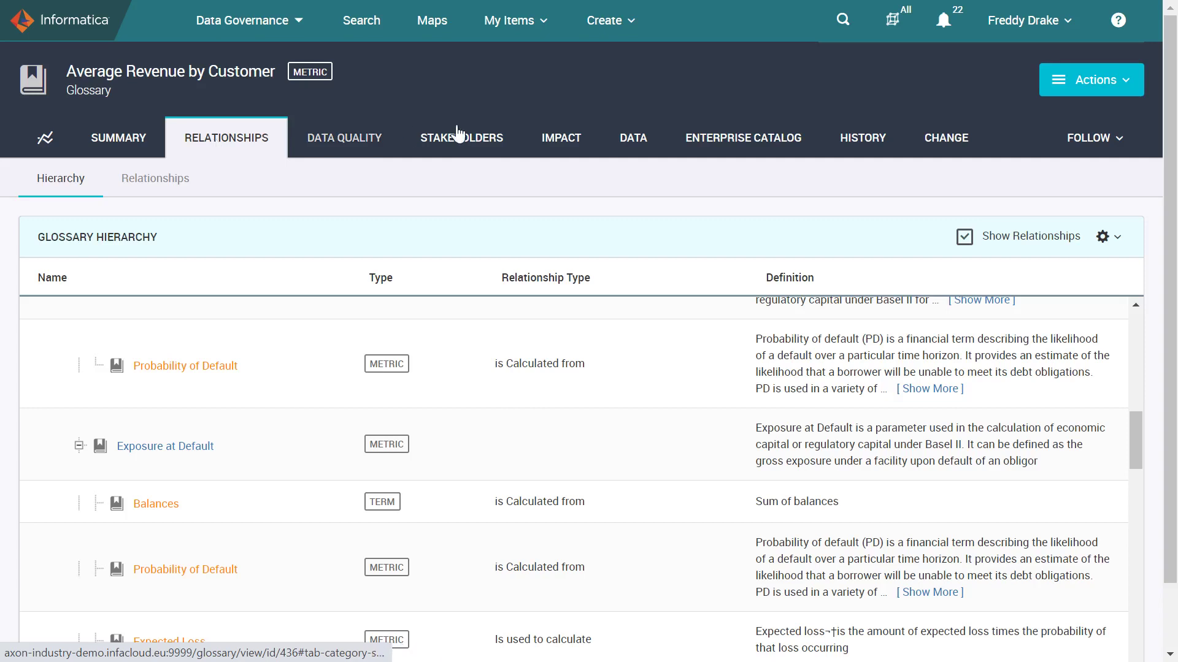
click(1095, 89)
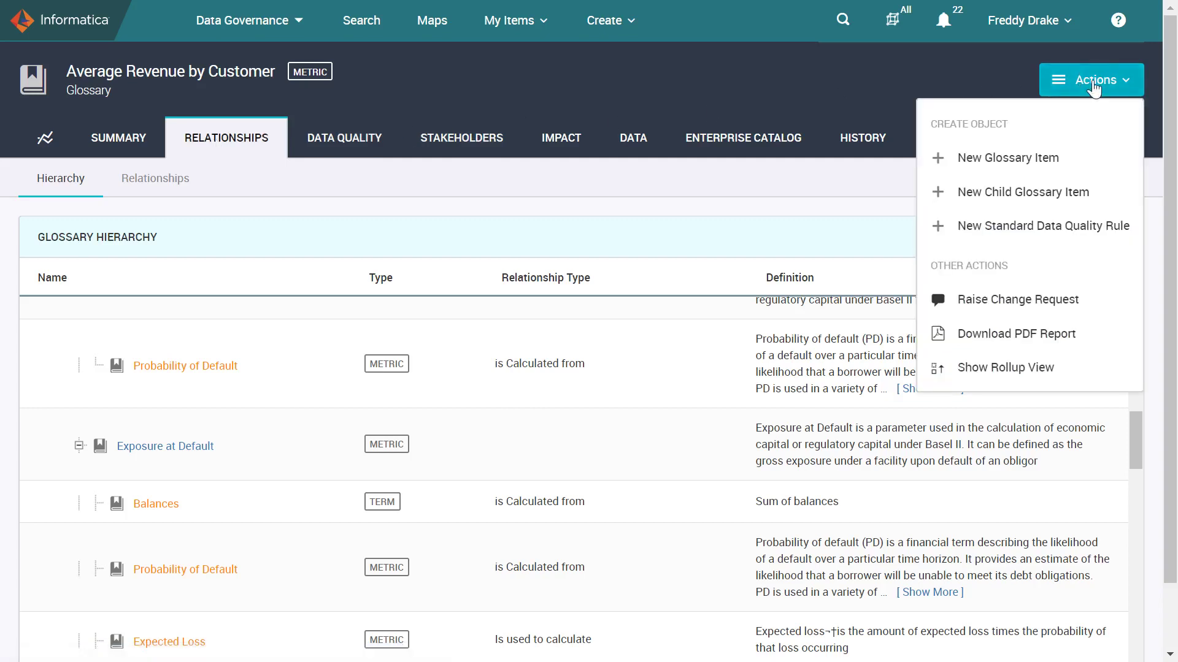
click(1024, 371)
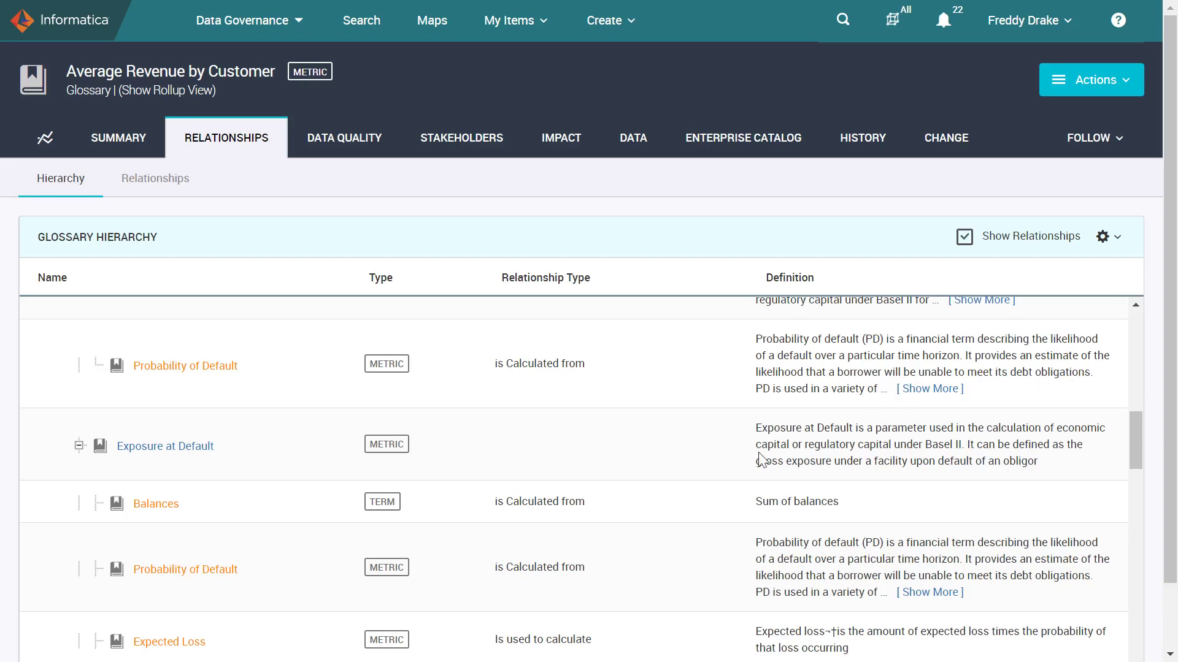
Examine the glossary hierarchy for how the FS metrics are calculated from or used to calculate one another.
scroll(658, 575, down, 3)
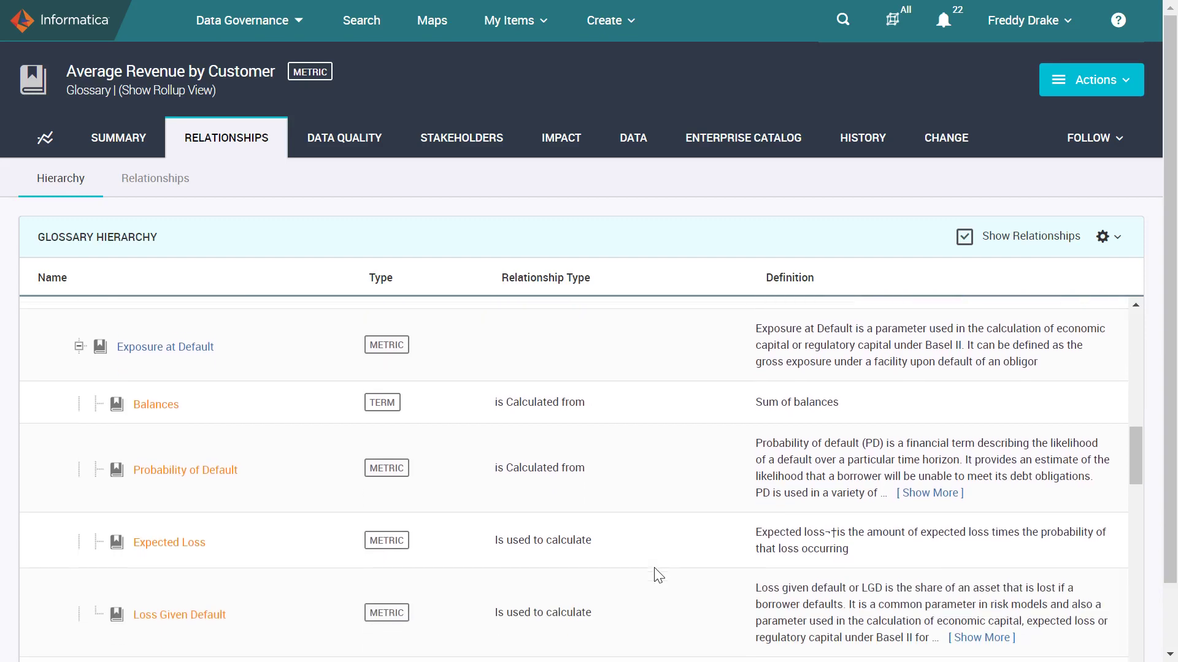
scroll(659, 576, down, 3)
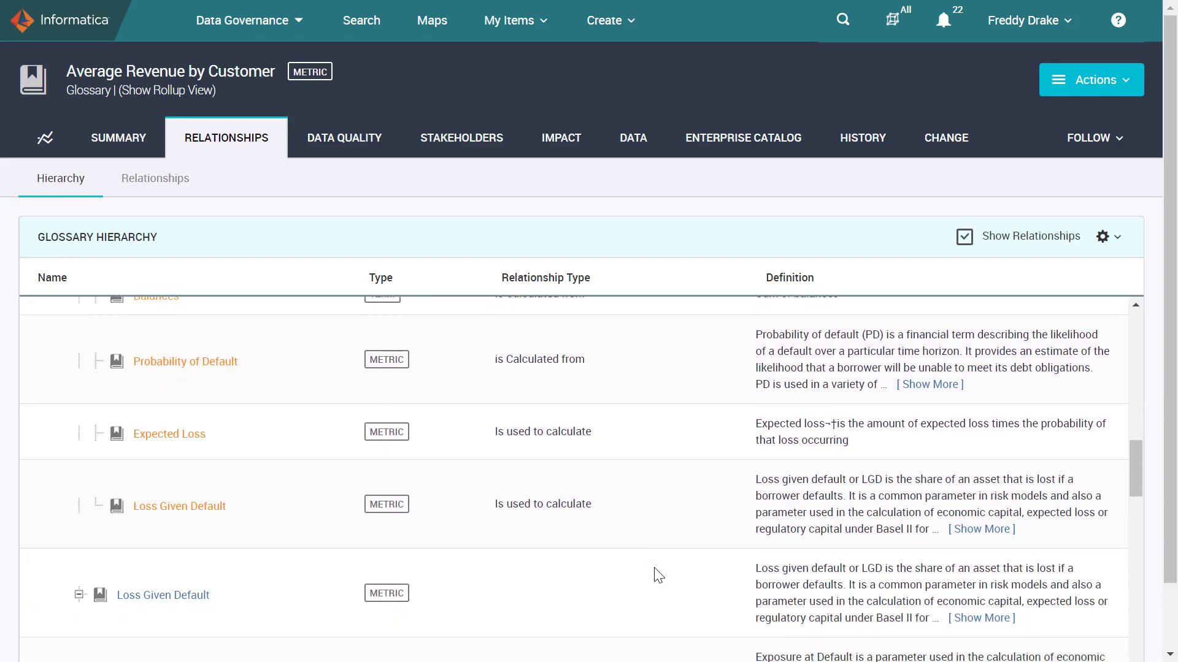
scroll(658, 575, down, 3)
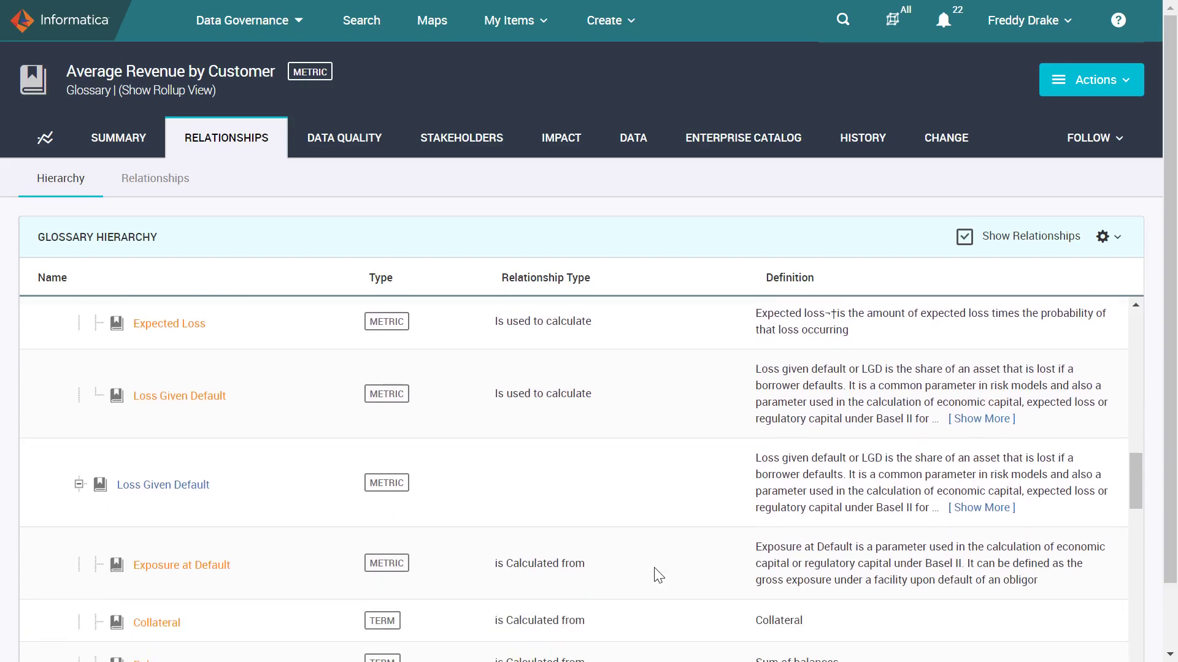
scroll(659, 575, down, 8)
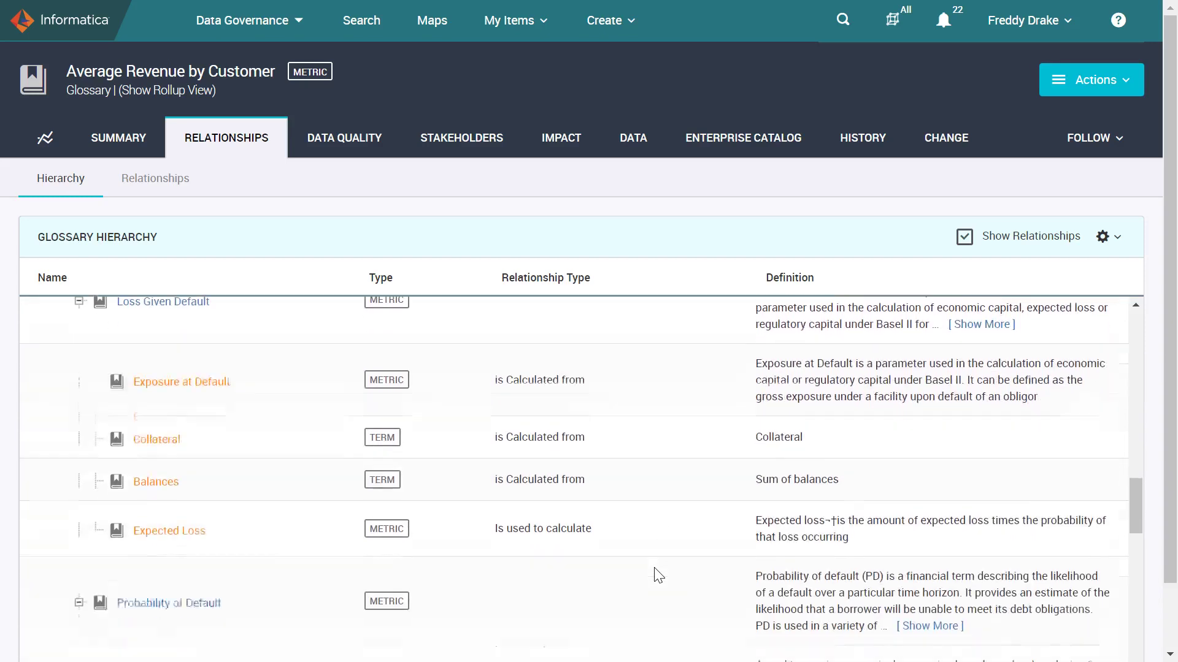
scroll(659, 576, down, 7)
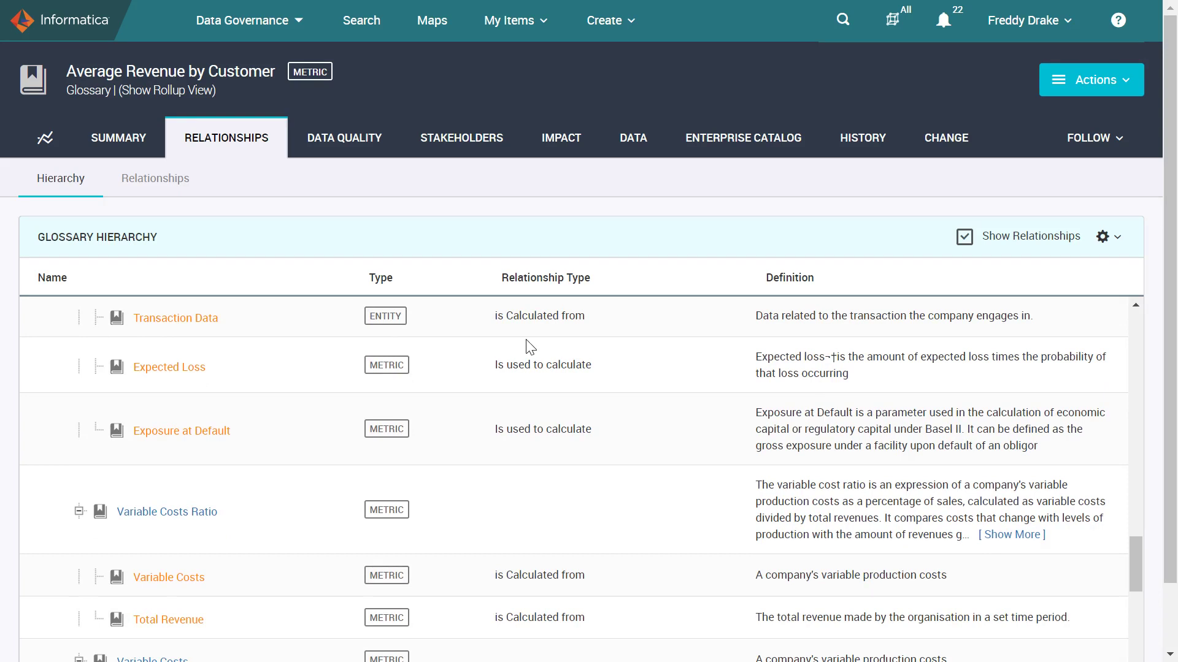
scroll(172, 389, up, 3)
scroll(171, 387, up, 10)
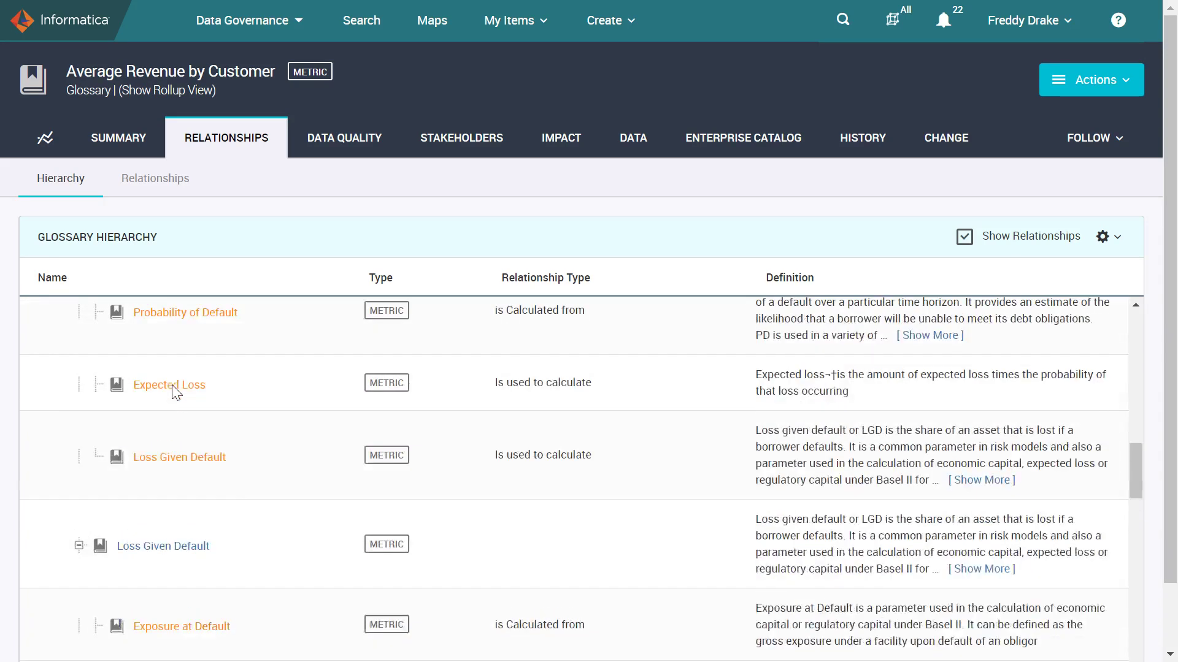
View the metric's direct relationships and follow its glossary lineage map from Average Revenue by Customer to the related customer IDs.
click(148, 192)
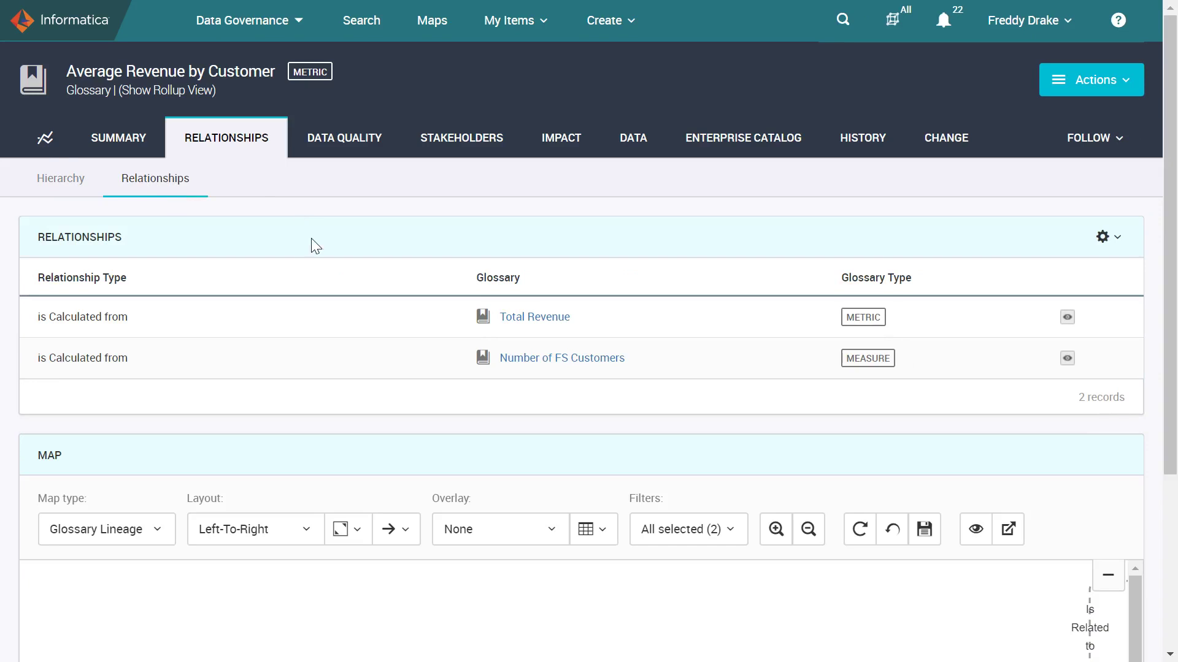
scroll(377, 429, down, 3)
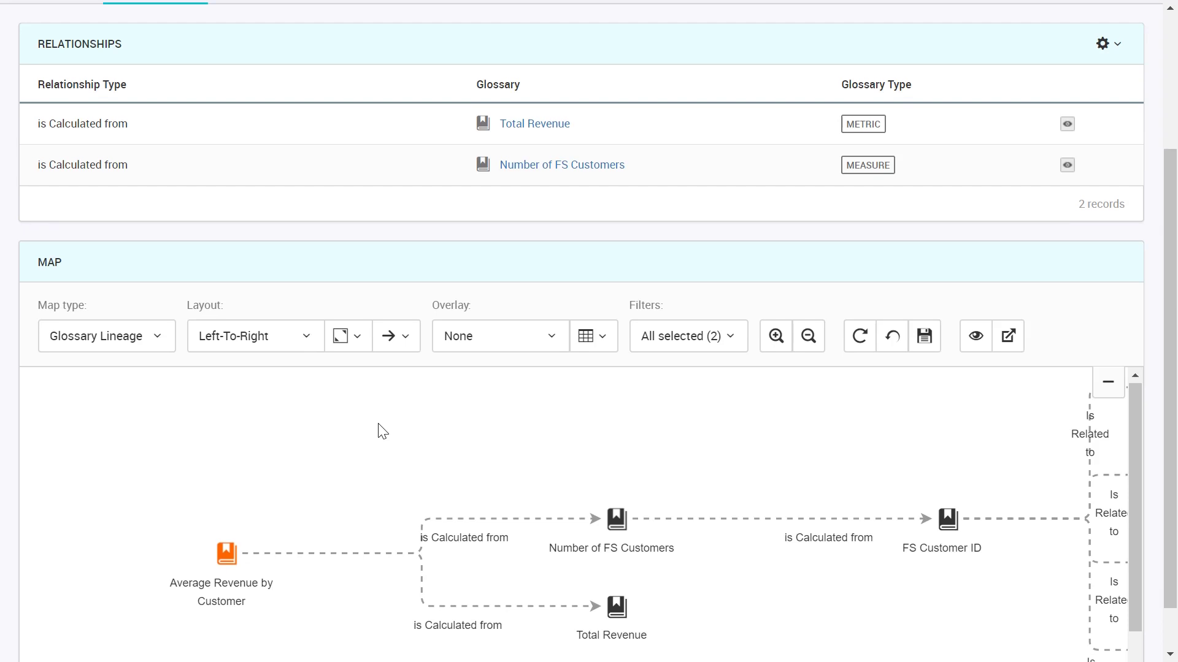
scroll(382, 431, down, 1)
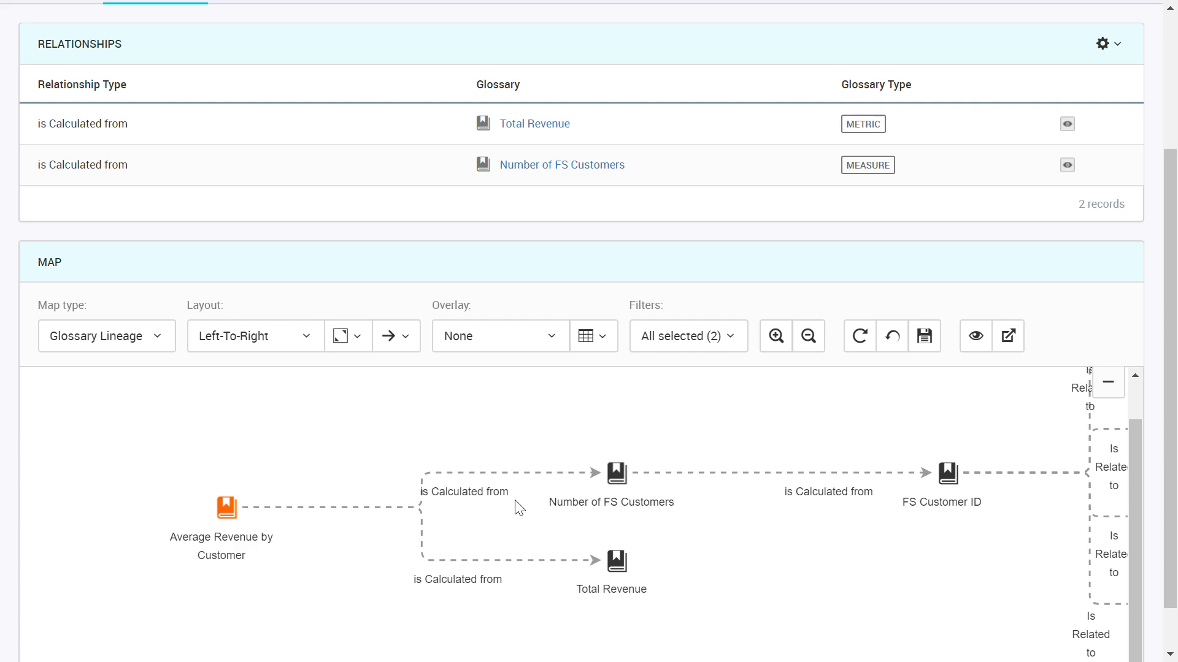
scroll(519, 507, right, 6)
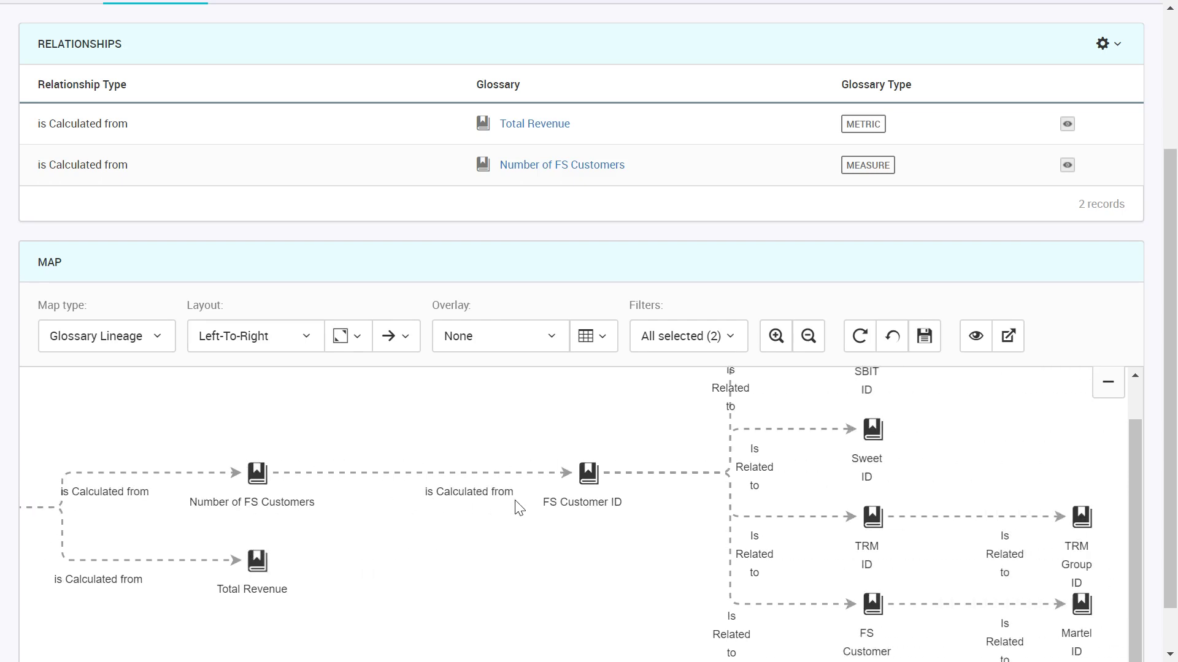
scroll(518, 507, up, 1)
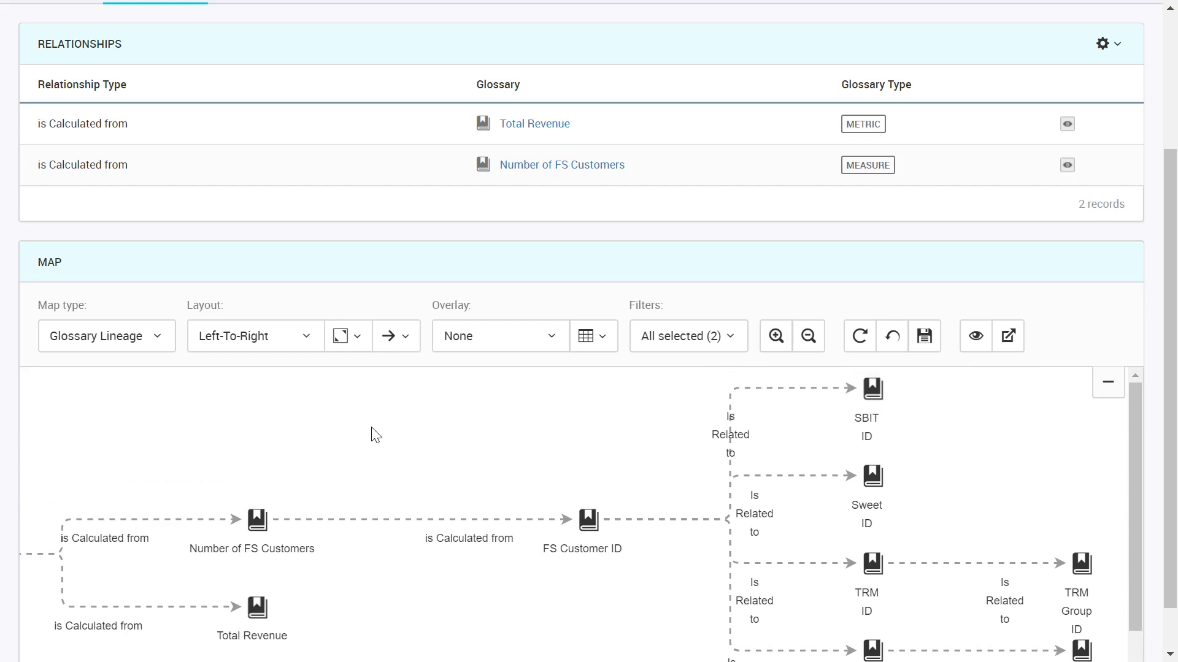
Review the data quality rules of the Average Revenue by Customer metric and open the system lineage map.
scroll(371, 434, up, 3)
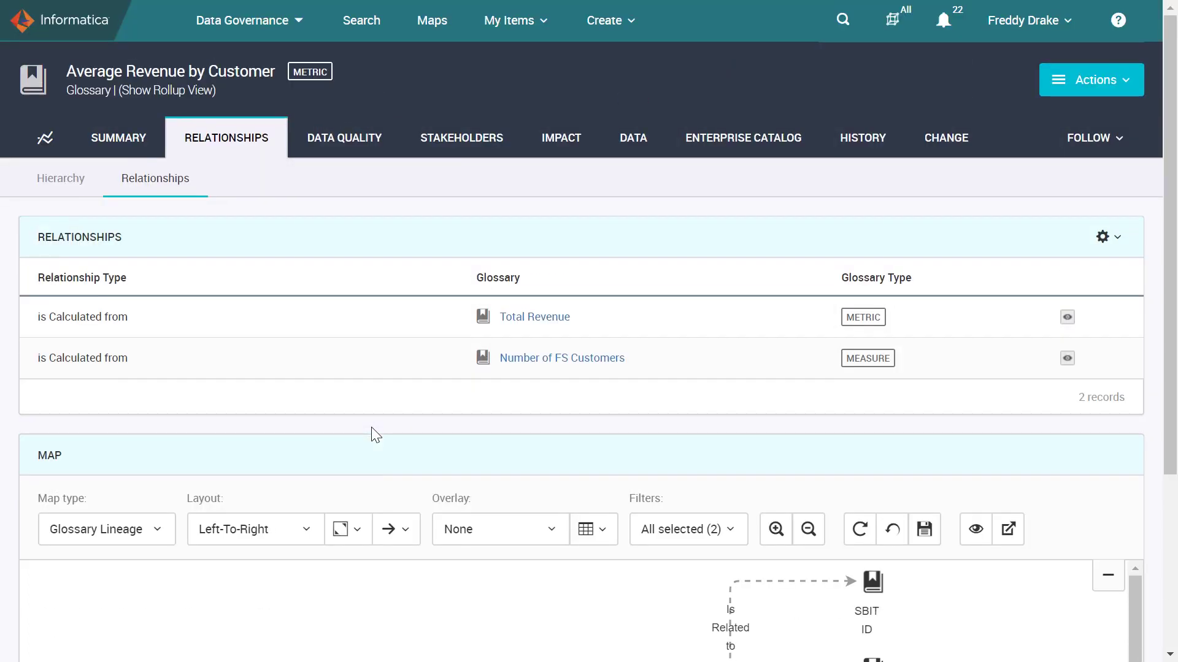
click(343, 146)
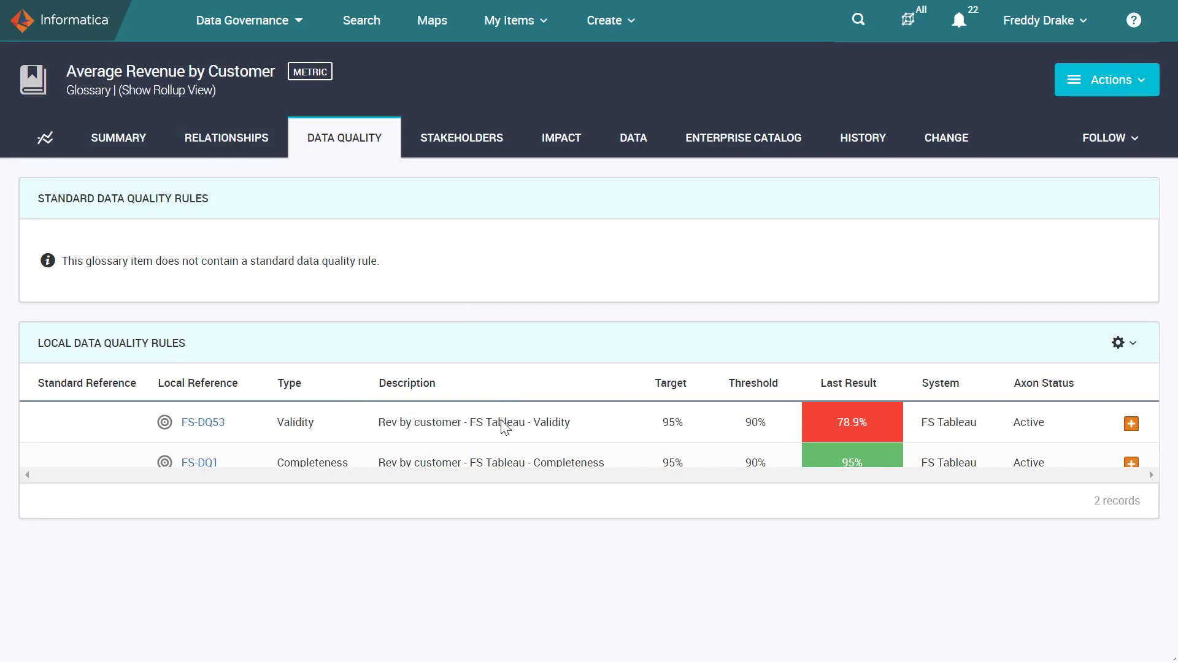
click(426, 36)
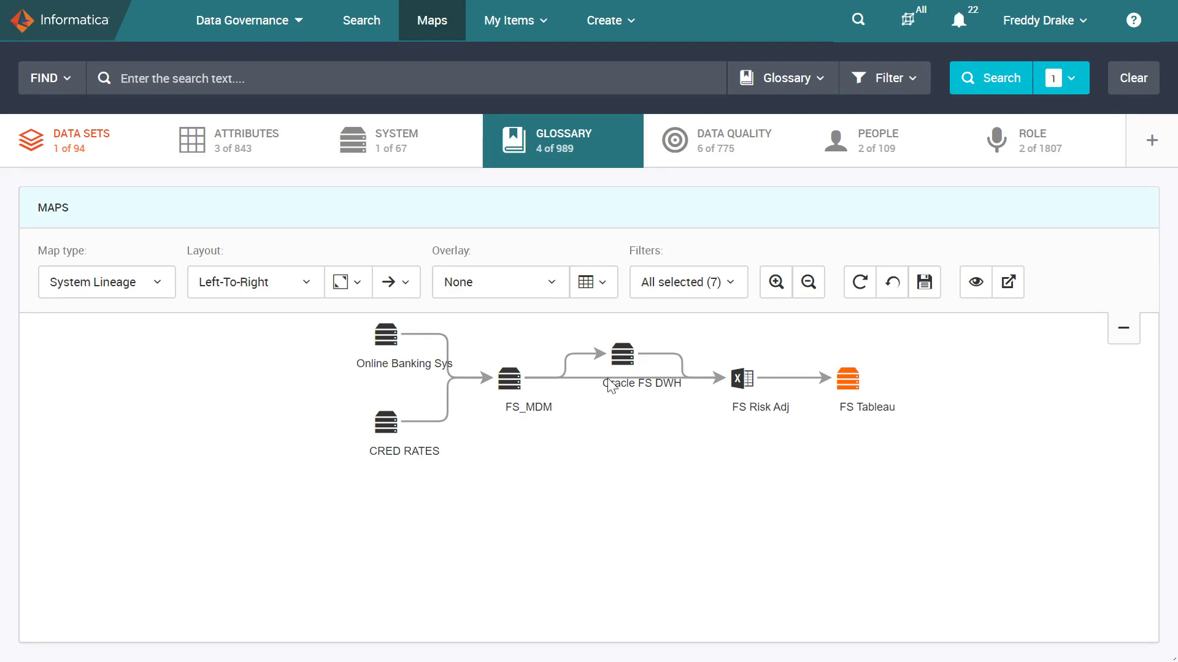
Overlay Data Quality on the system lineage map and inspect the scores of the Online Banking Sys attributes.
click(523, 298)
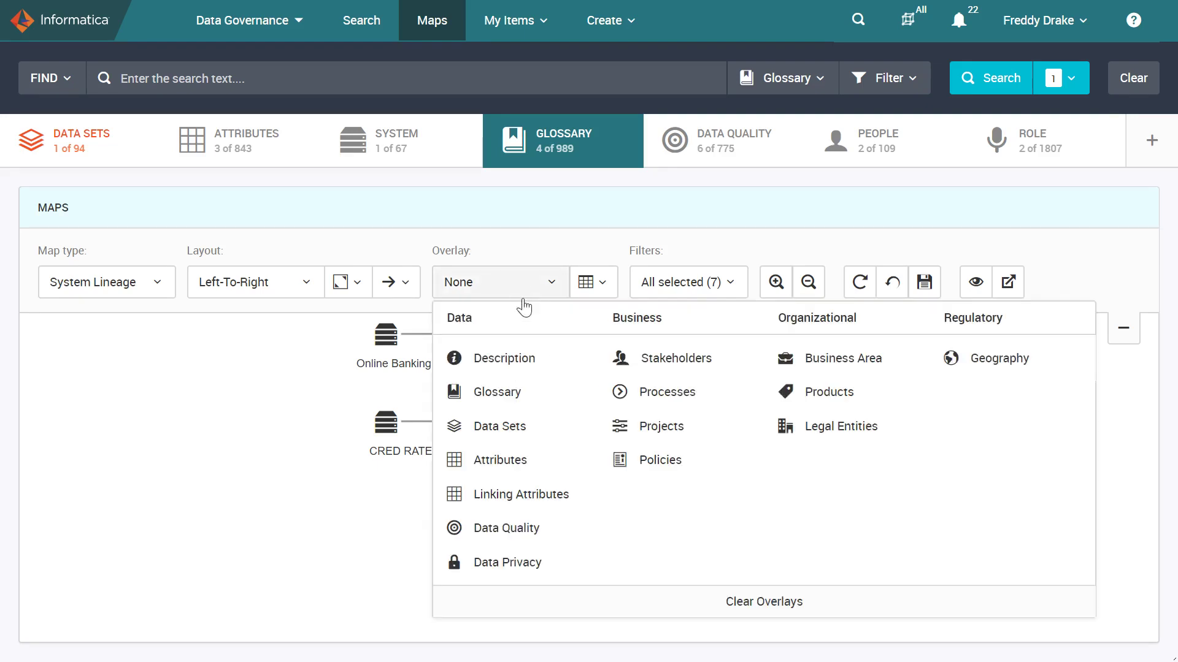
click(554, 539)
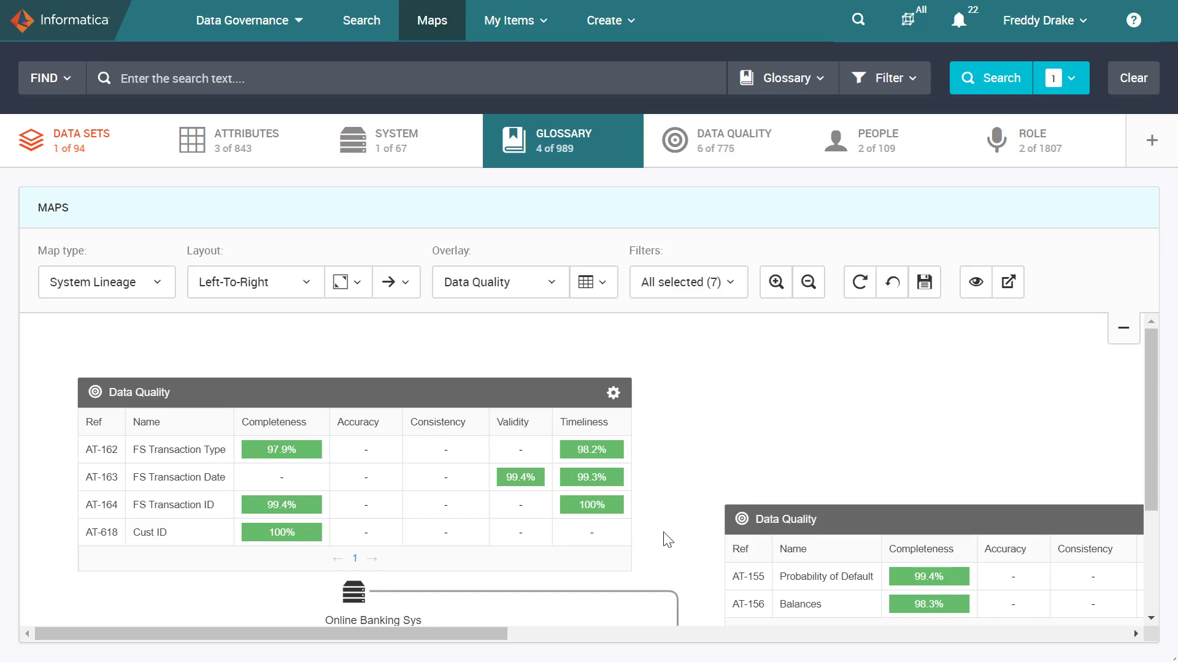
scroll(668, 540, down, 1)
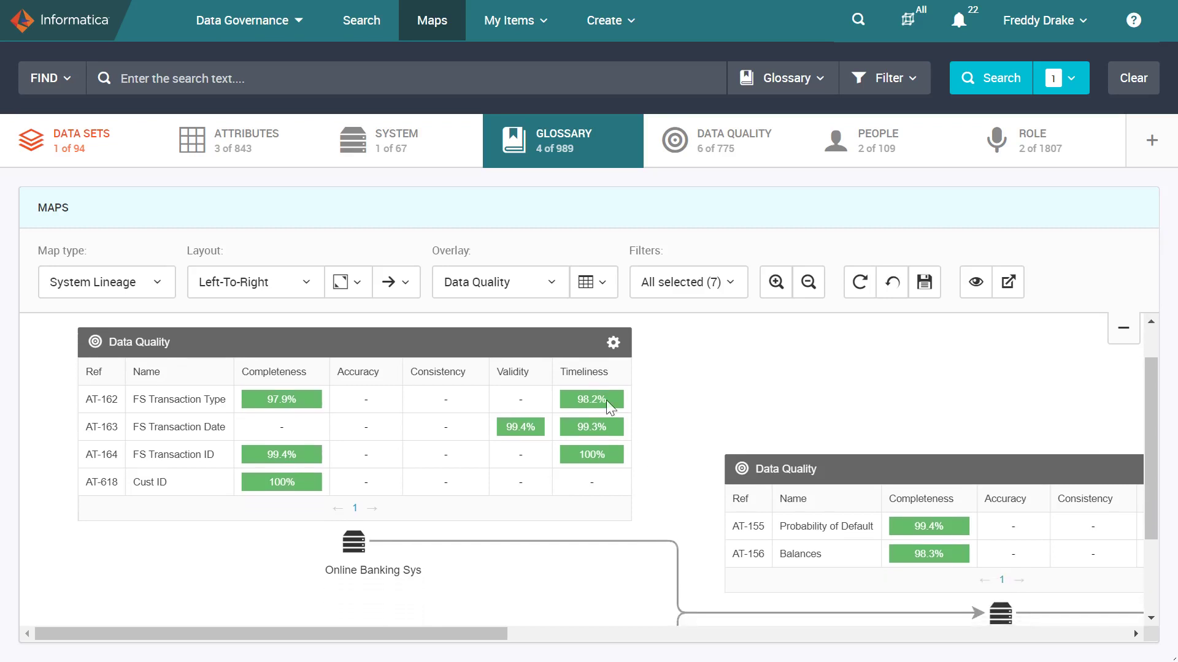
mouse_move(204, 442)
Follow the data quality scores along the lineage from FS_MDM through Oracle FS DWH and FS Risk Adj to FS Tableau.
scroll(523, 408, right, 7)
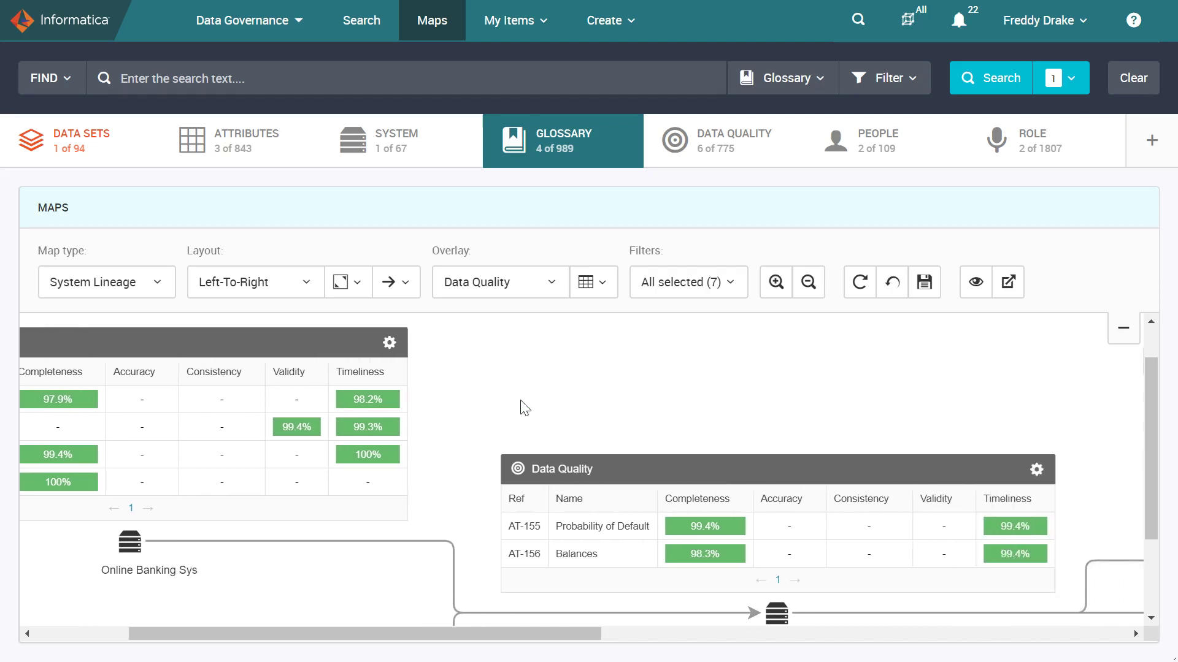
scroll(524, 408, right, 5)
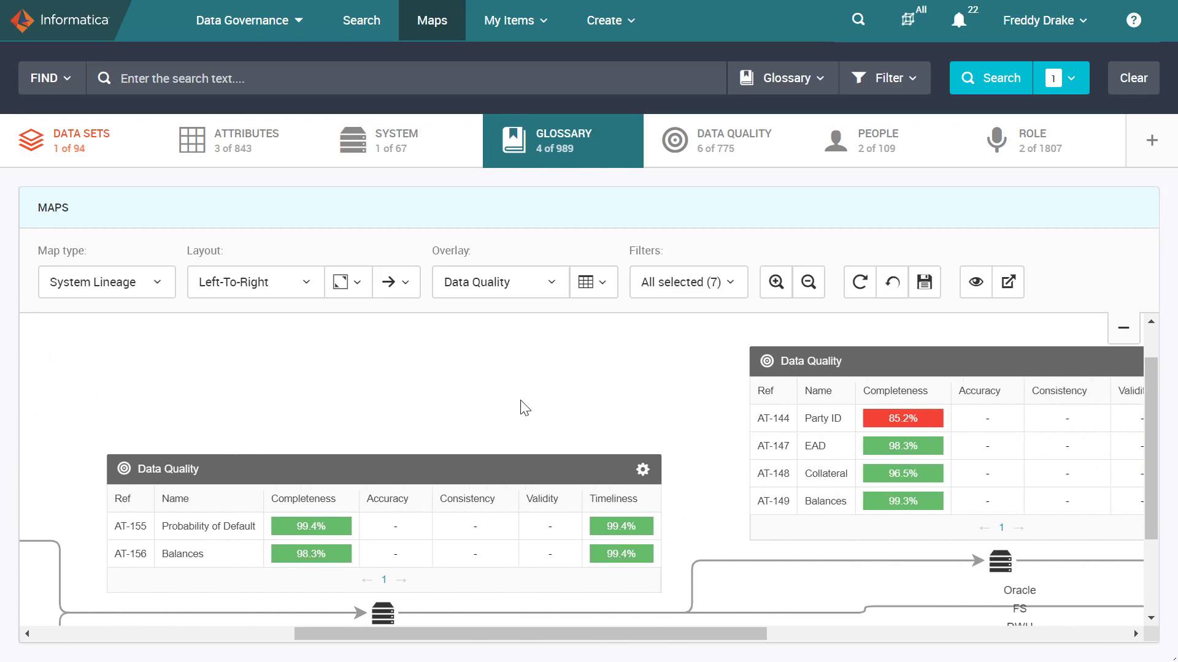
scroll(523, 408, right, 4)
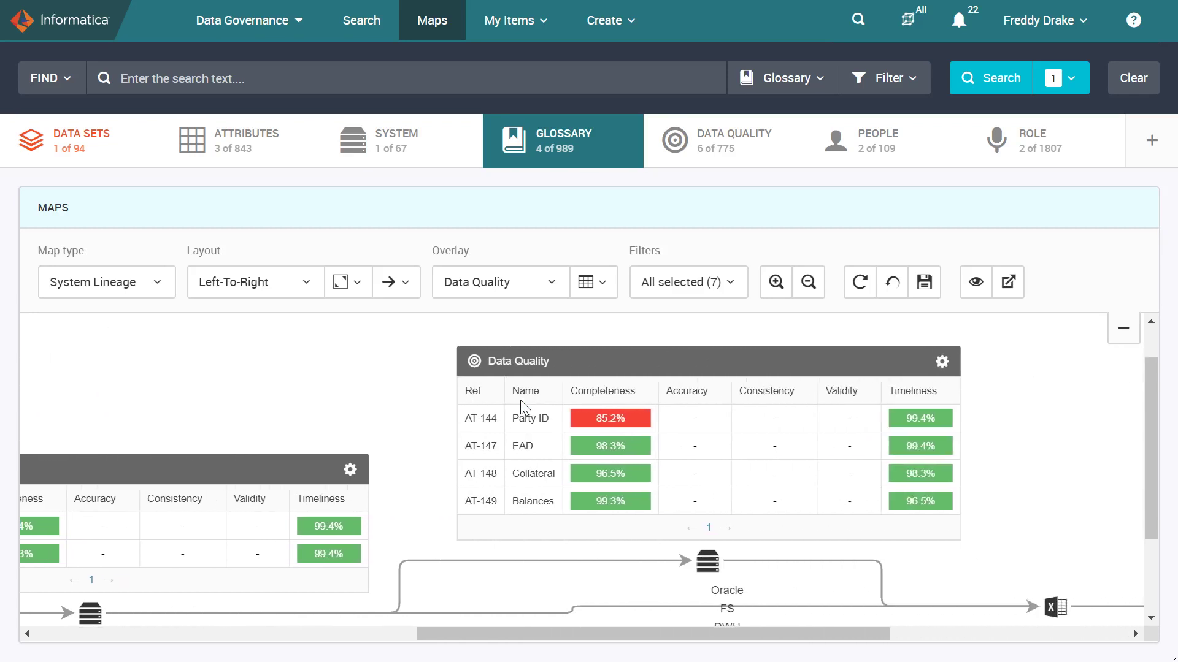
scroll(524, 407, right, 1)
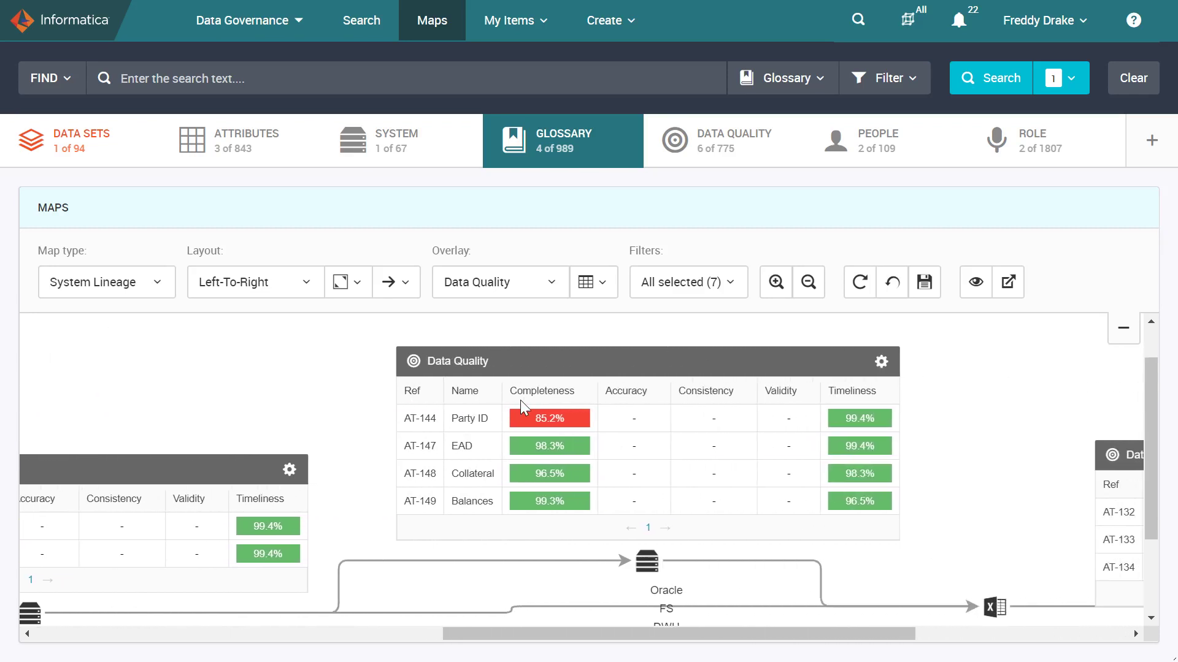
mouse_move(521, 413)
scroll(484, 434, down, 1)
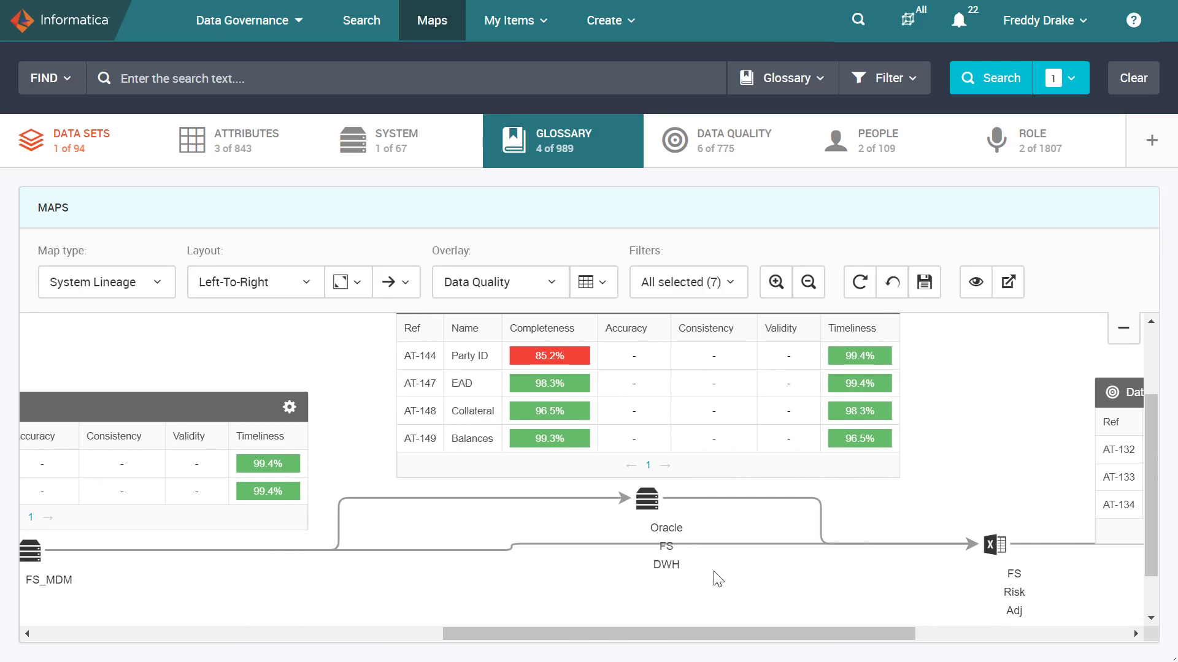
scroll(715, 578, right, 3)
scroll(717, 578, right, 10)
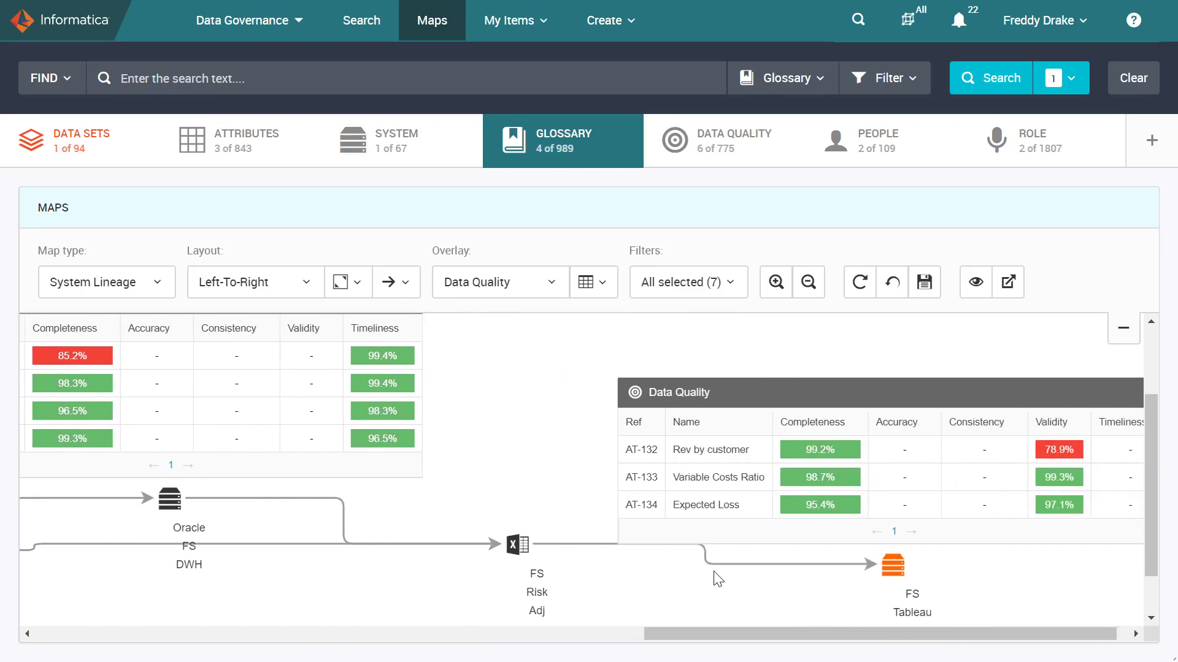
mouse_move(925, 460)
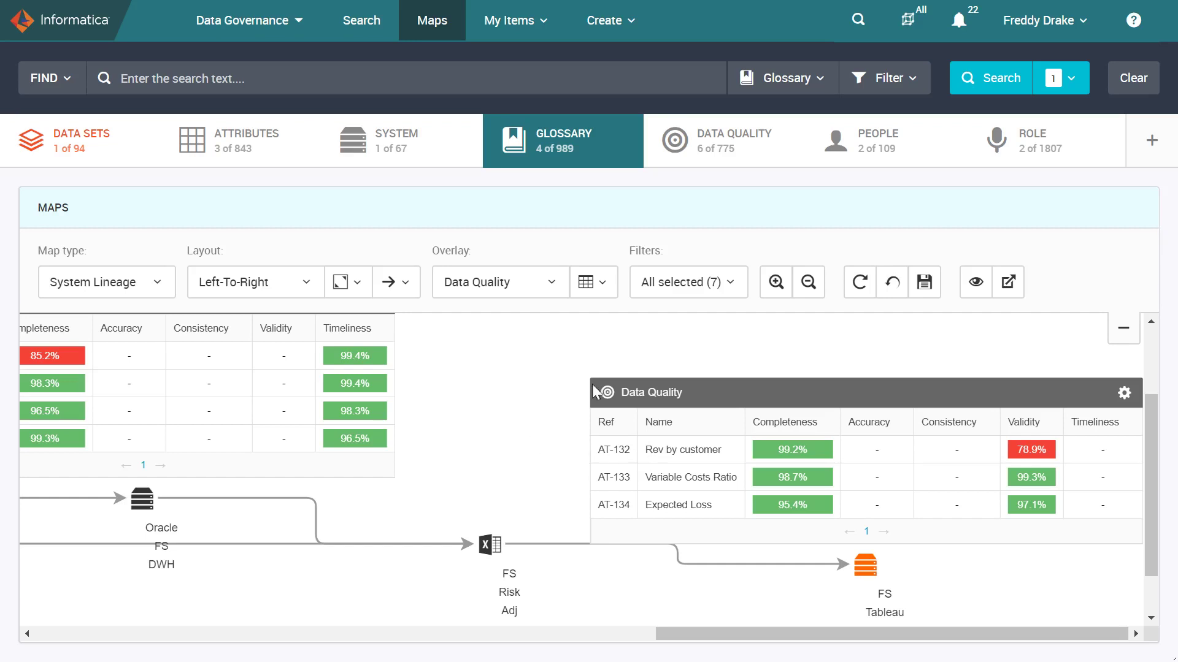
Switch the map overlay to Attributes and trace the upstream lineage of FS Tableau's Rev by customer attribute.
click(523, 283)
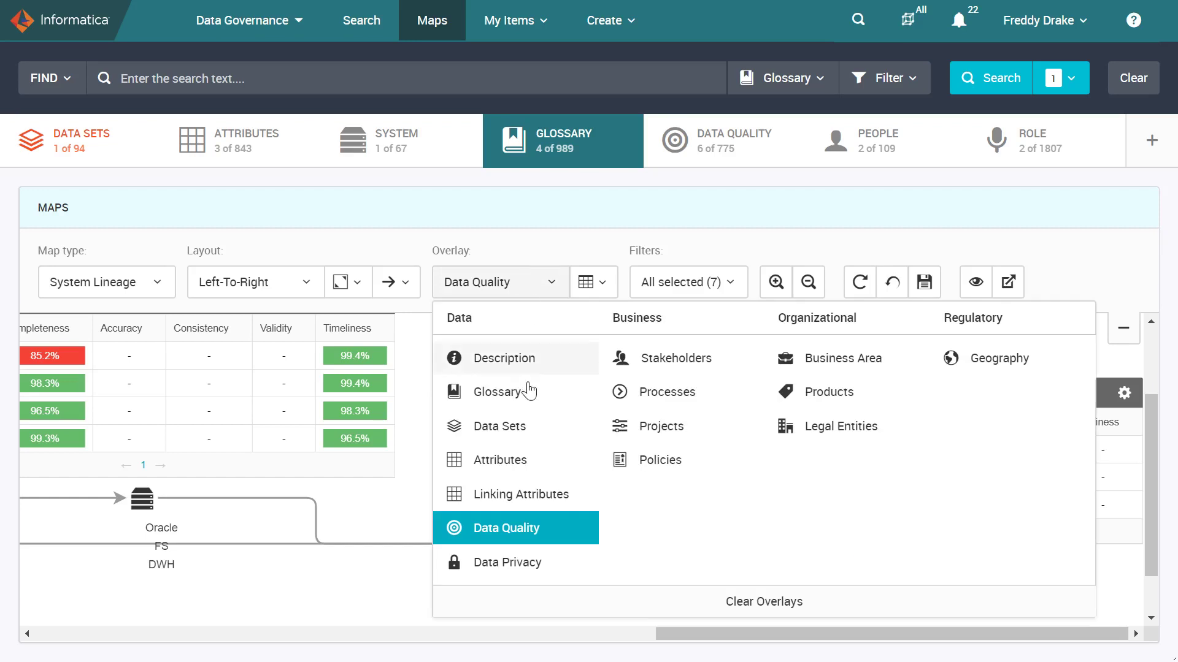
click(526, 461)
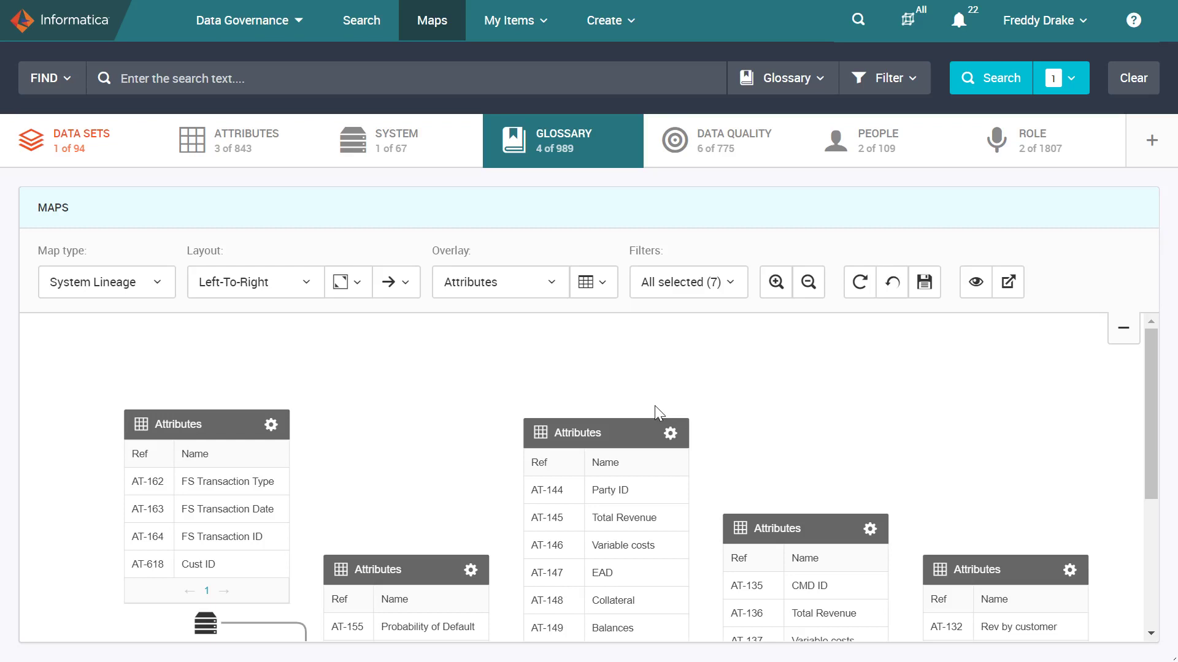
scroll(654, 406, down, 1)
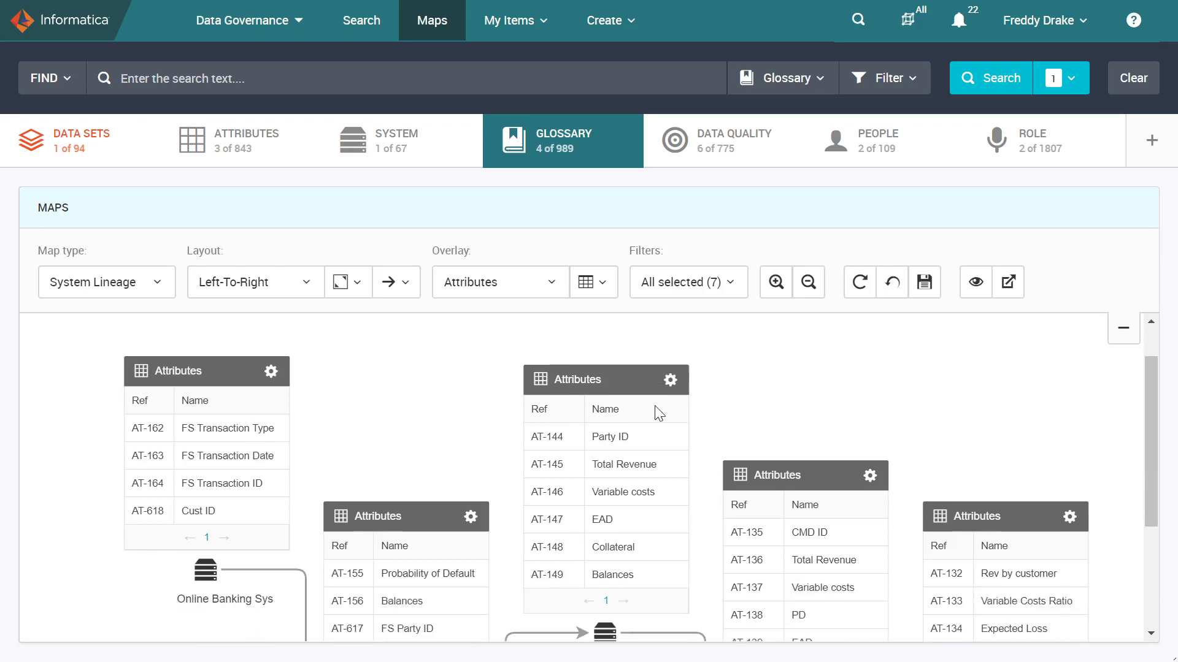
mouse_move(1008, 569)
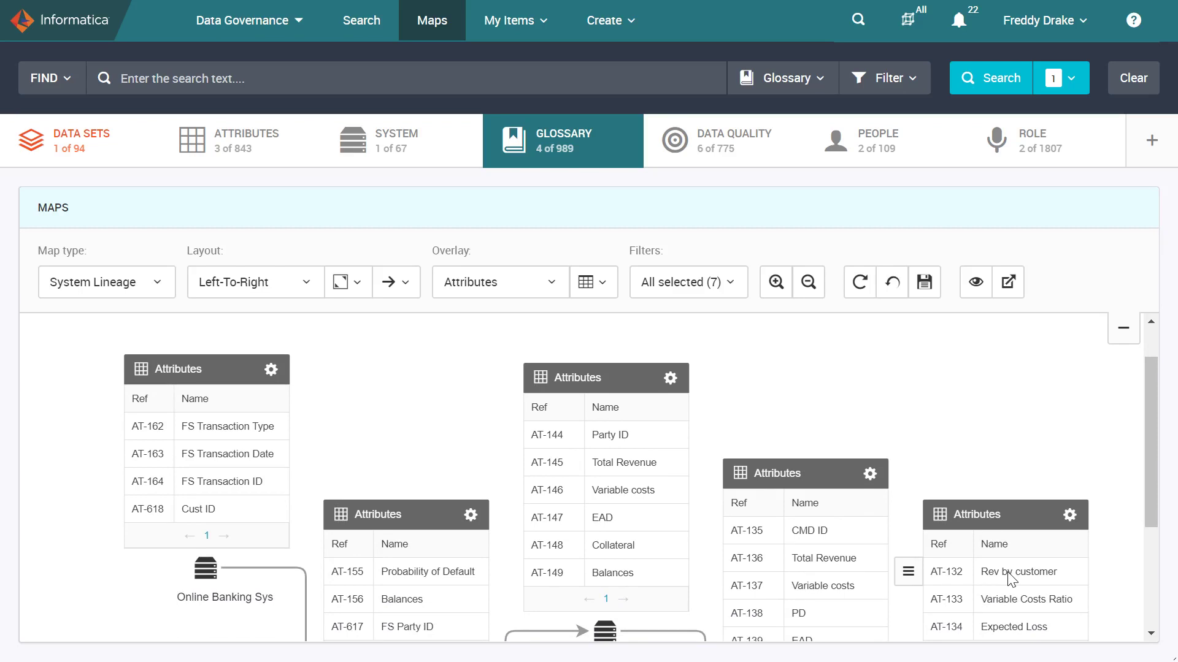
drag(1011, 580, 1012, 529)
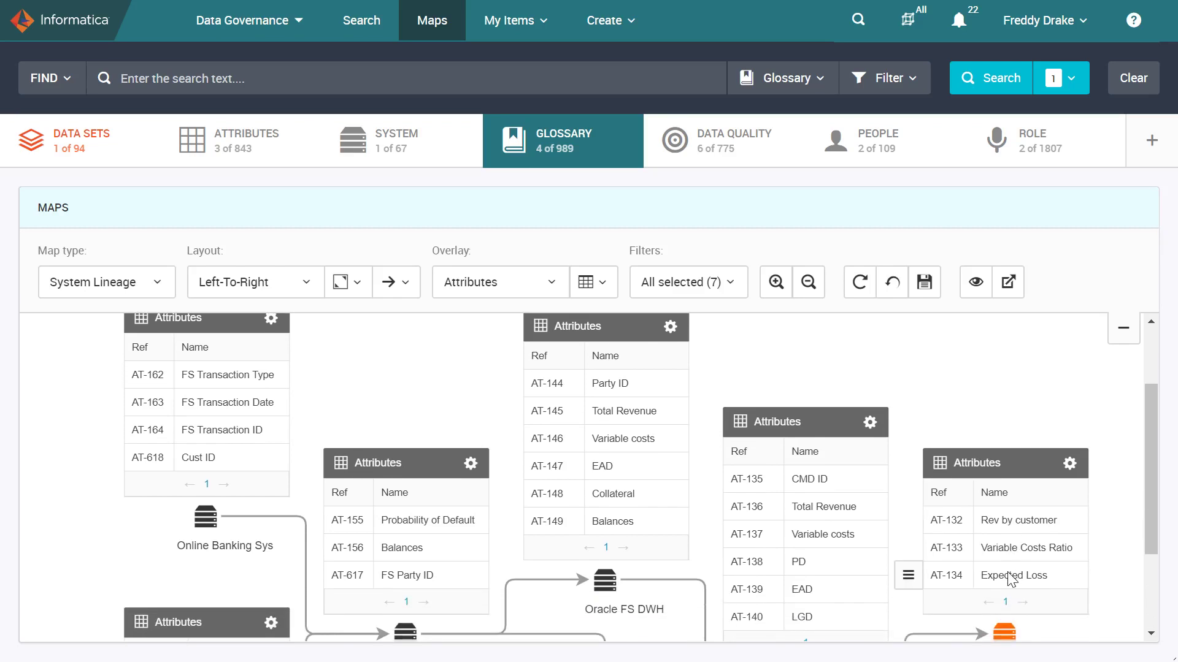
click(1011, 524)
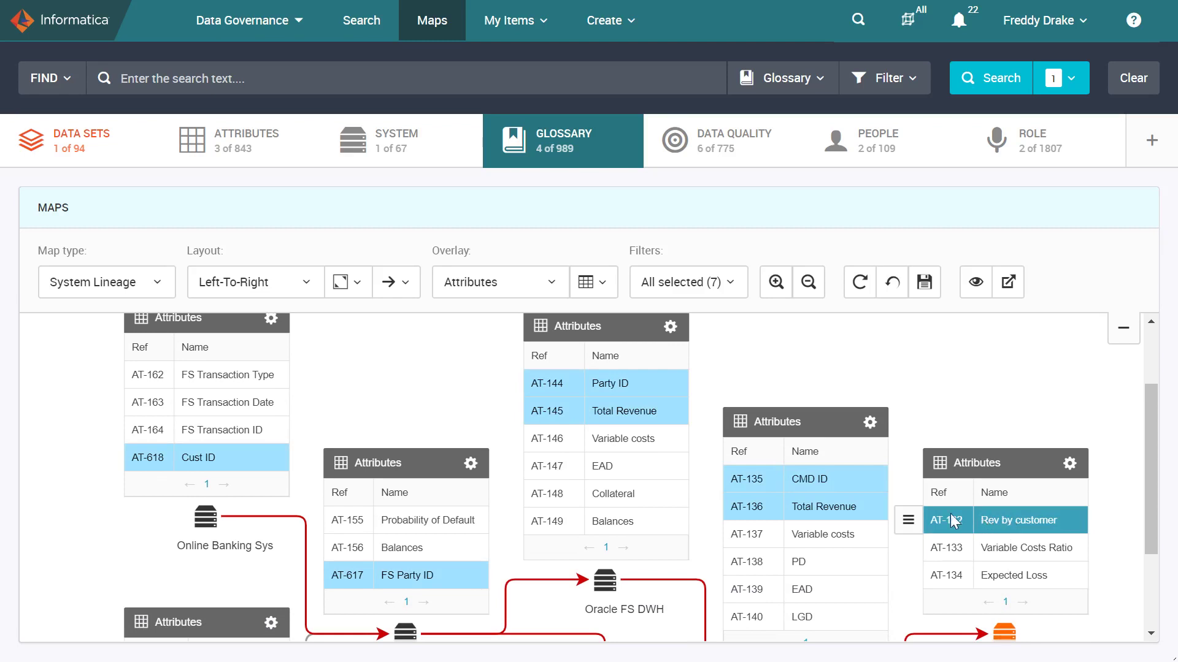
mouse_move(822, 479)
mouse_move(982, 517)
Trace the upstream attributes of Variable Costs Ratio and Expected Loss, and clear both selections.
click(974, 551)
click(972, 552)
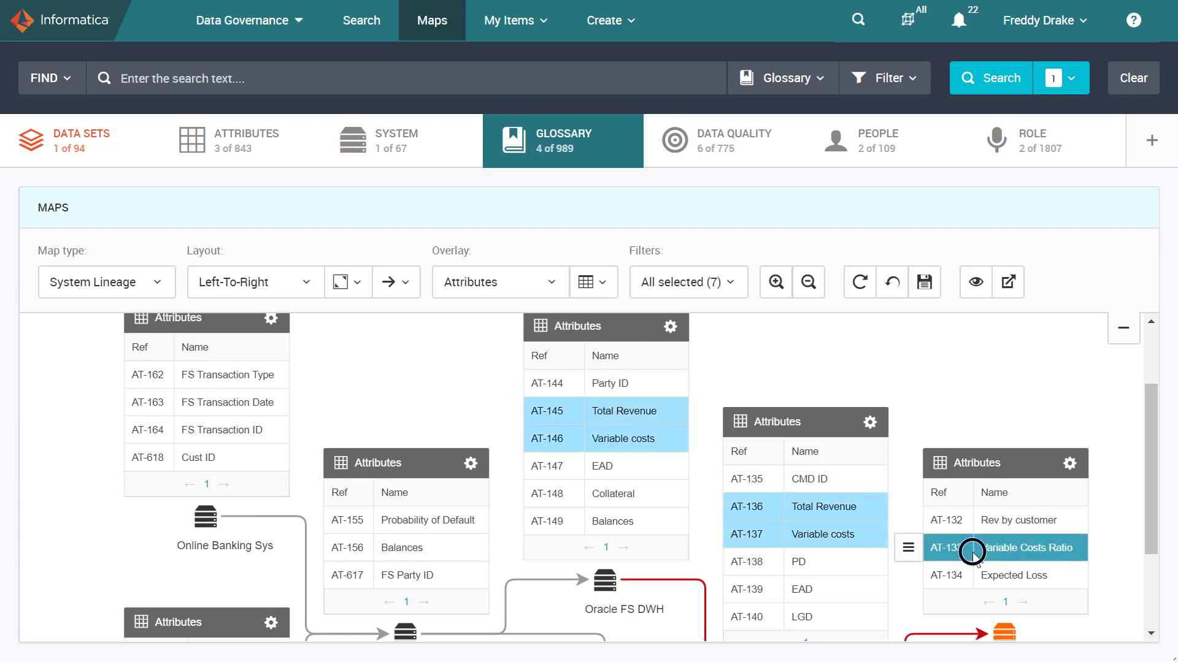
click(963, 575)
click(962, 551)
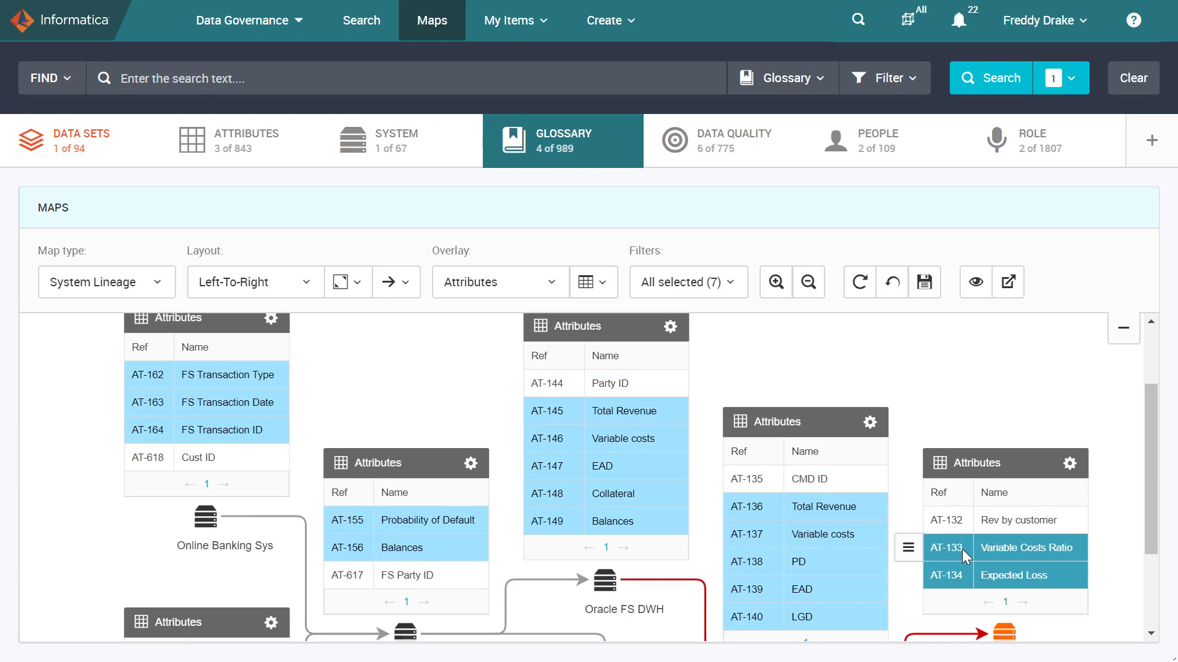
click(962, 550)
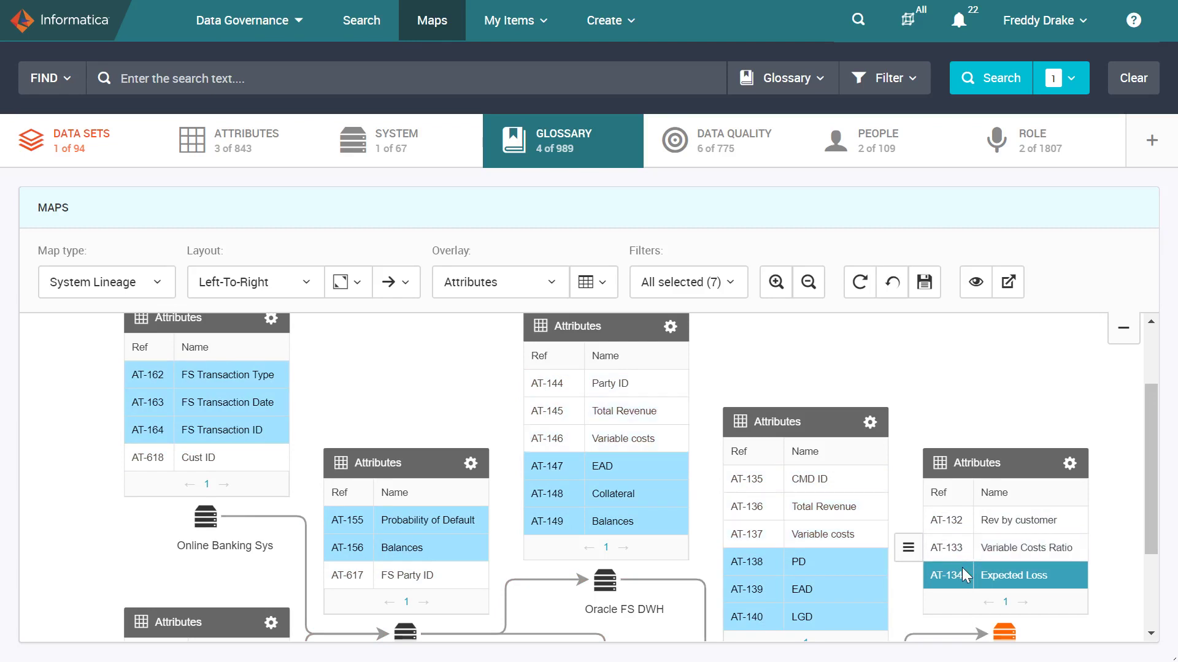
click(962, 576)
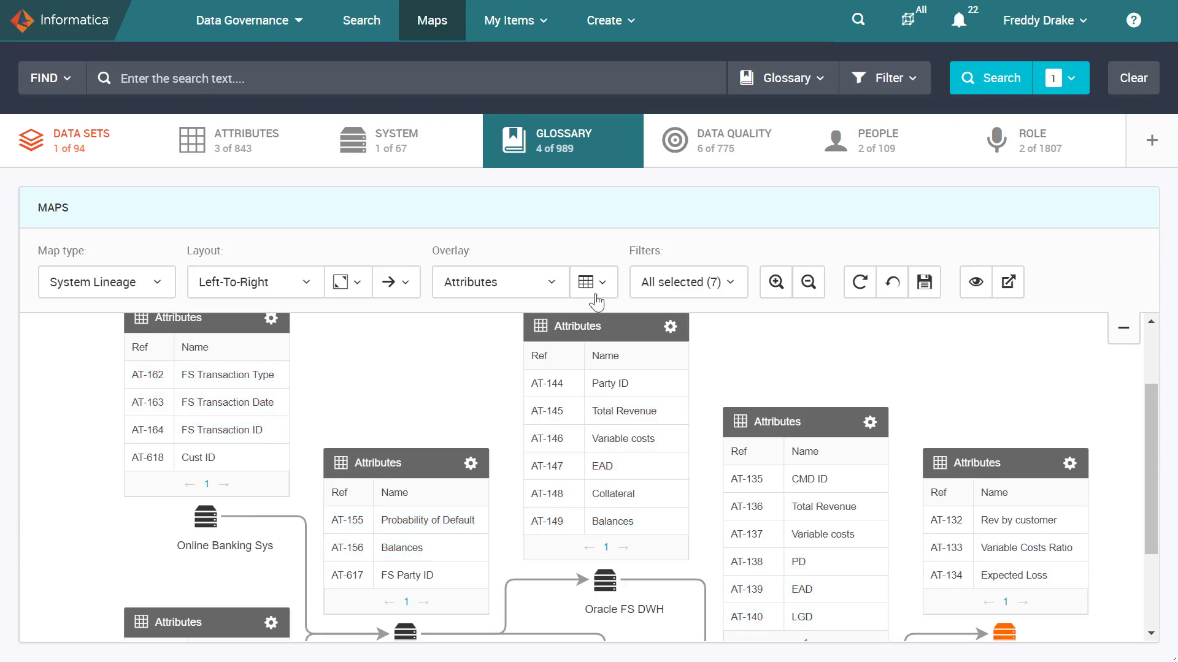
Add the Physical Fields column to the attribute overlay tables and refresh the map layout.
click(584, 279)
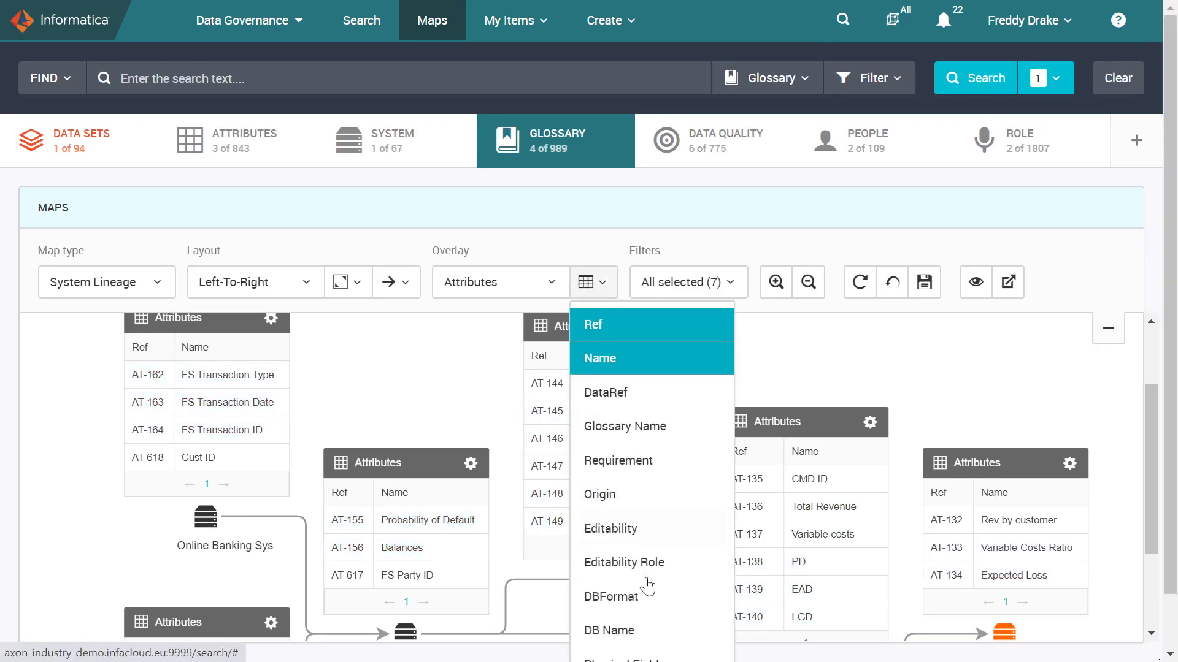
scroll(647, 582, down, 2)
click(649, 607)
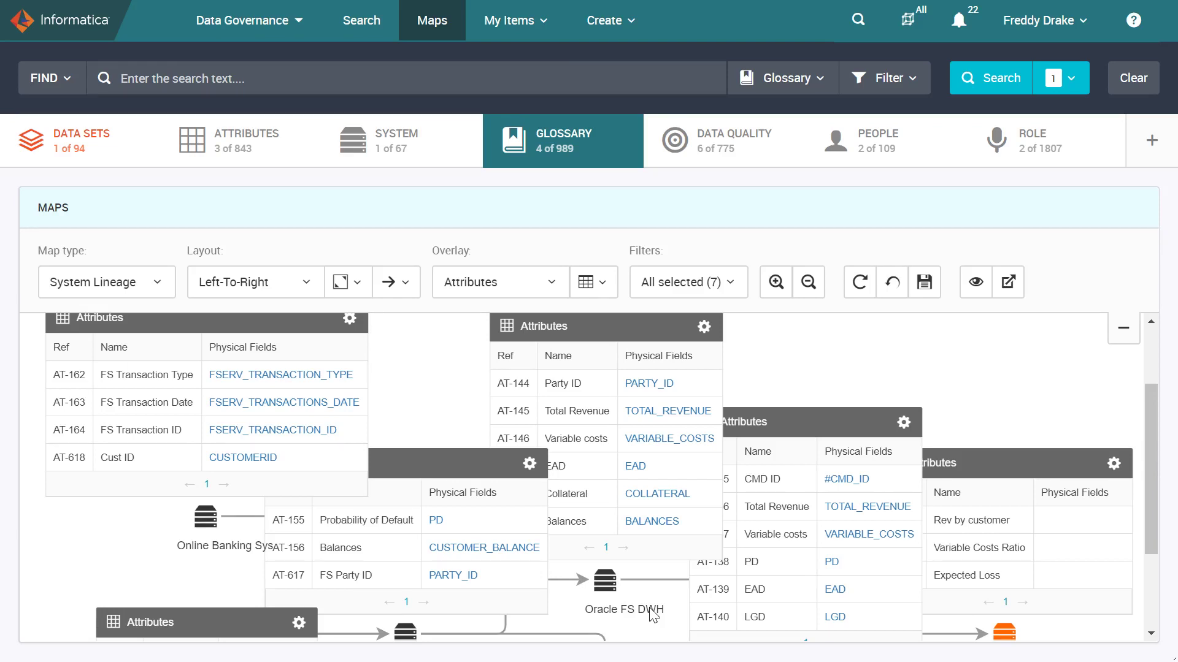
click(858, 294)
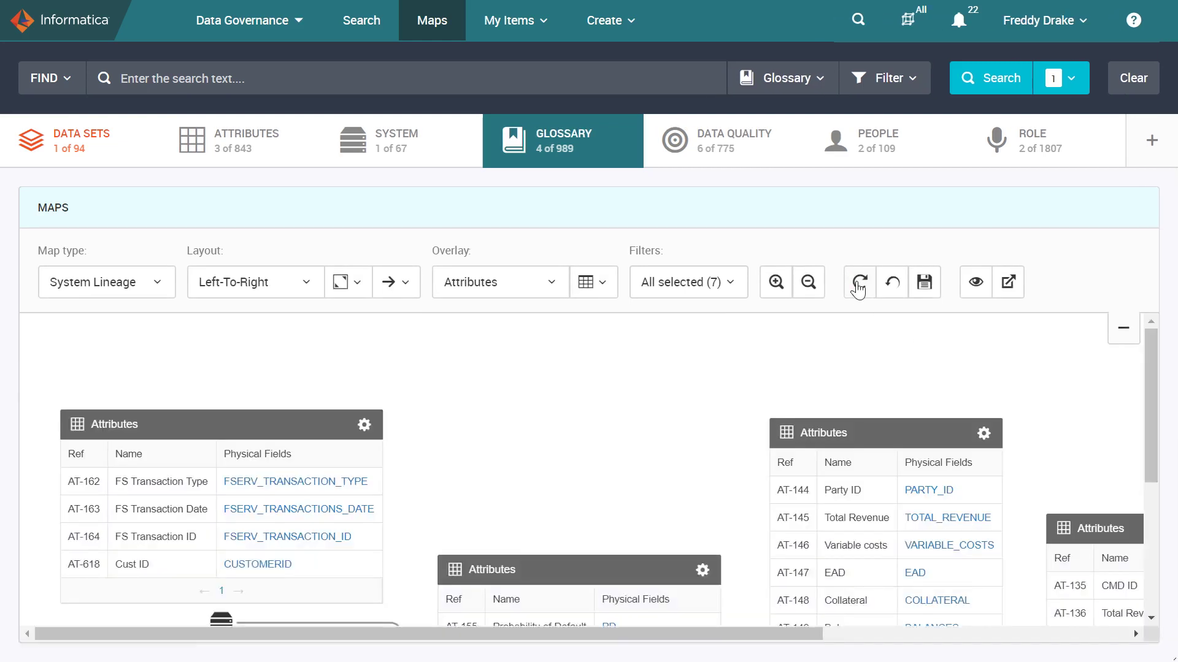
scroll(865, 387, down, 2)
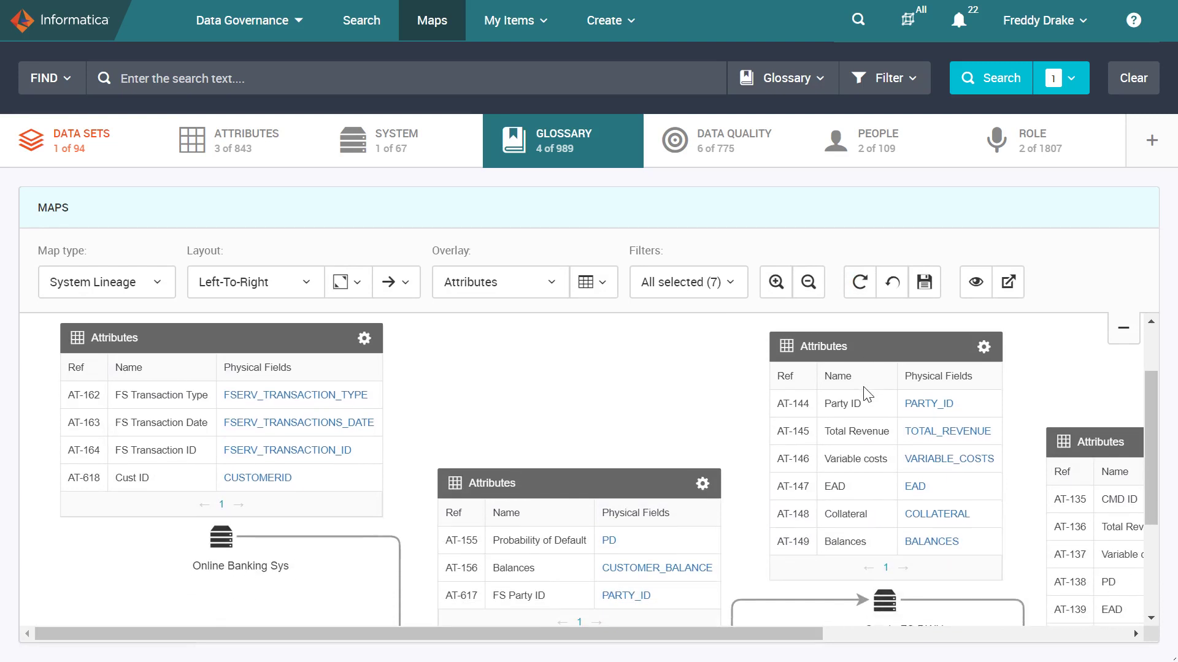
scroll(868, 396, down, 1)
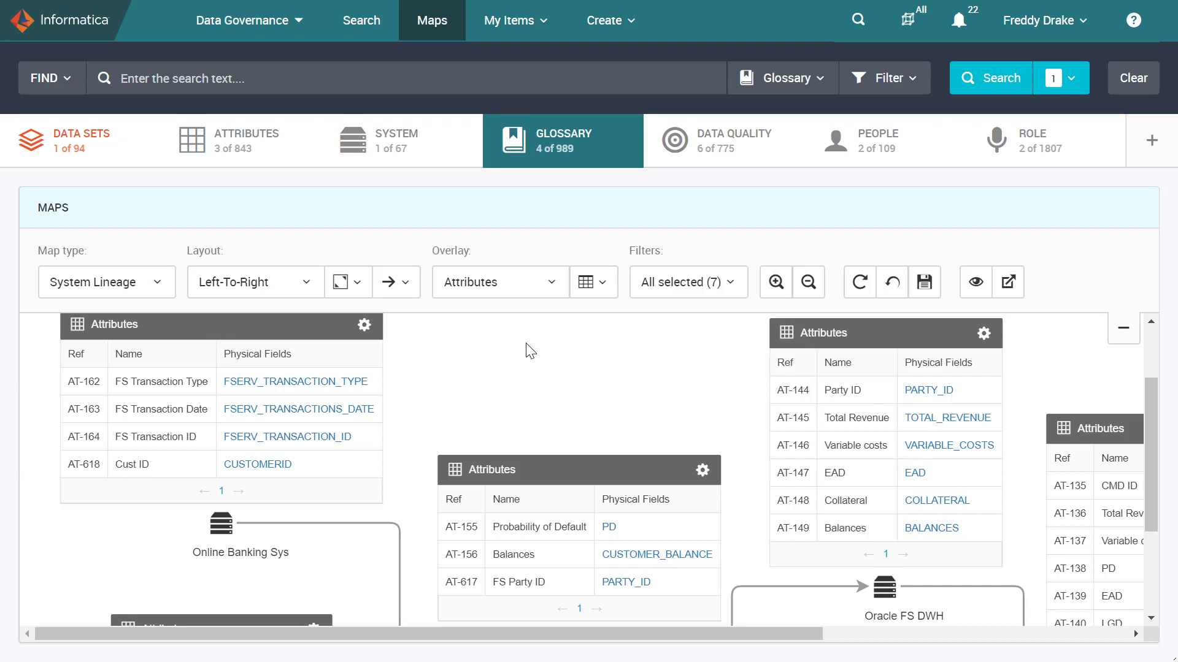
Switch the map overlay to Processes and examine the processes attached to each system leading to FS Tableau.
click(526, 299)
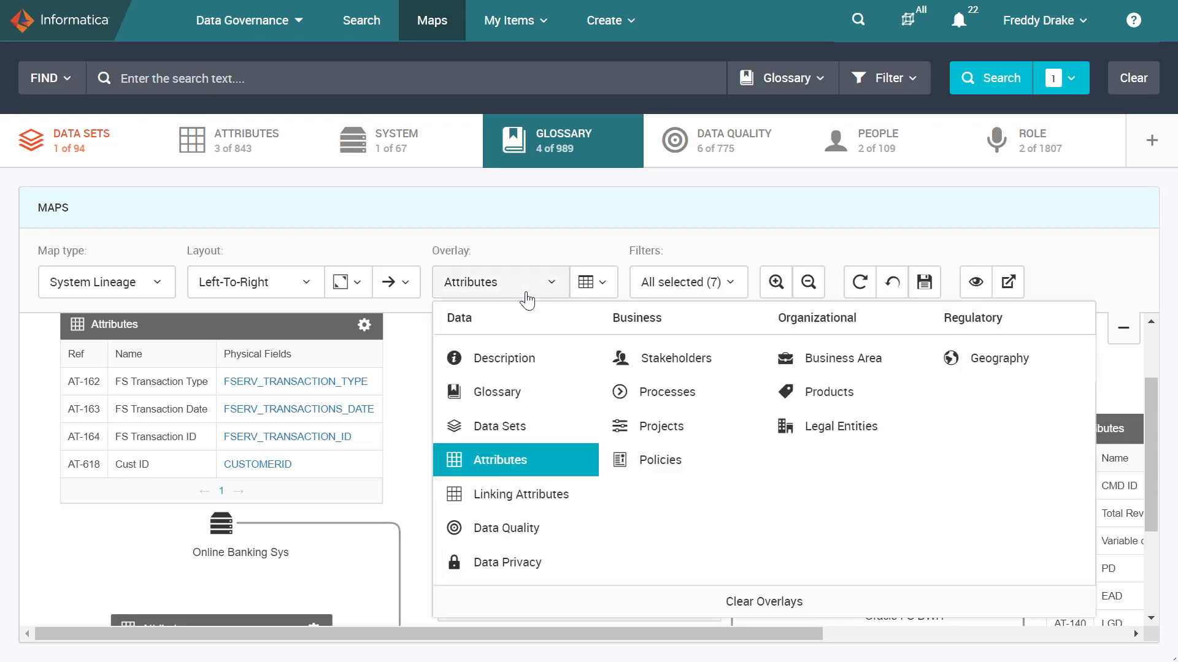
click(677, 391)
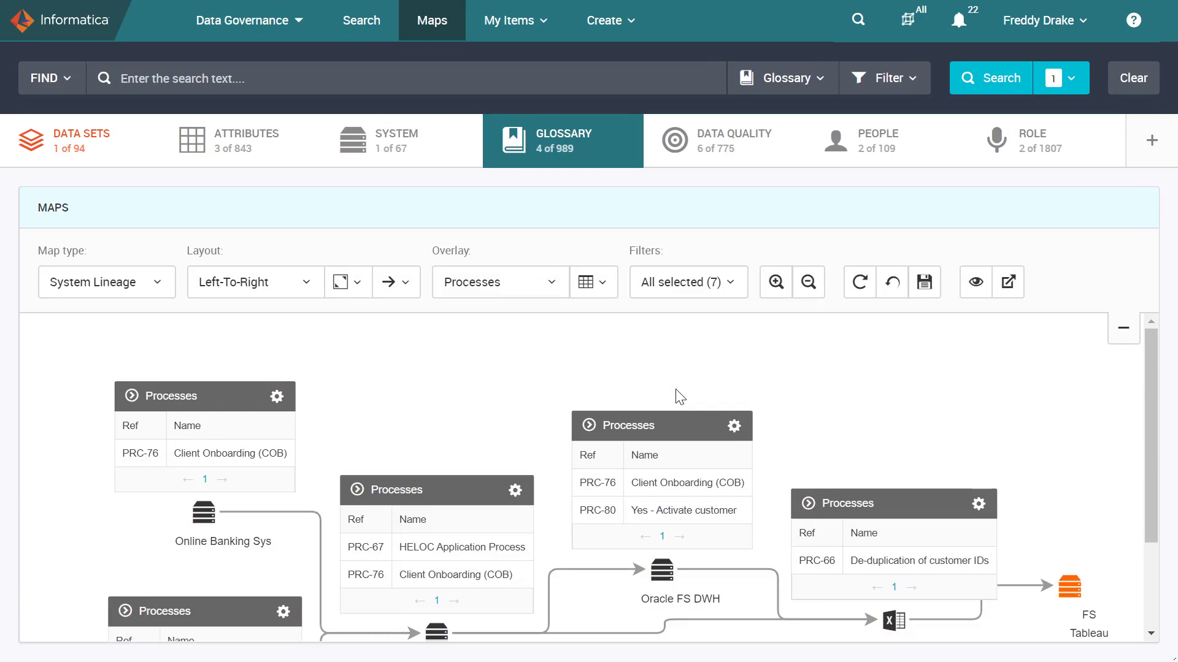
scroll(677, 397, down, 1)
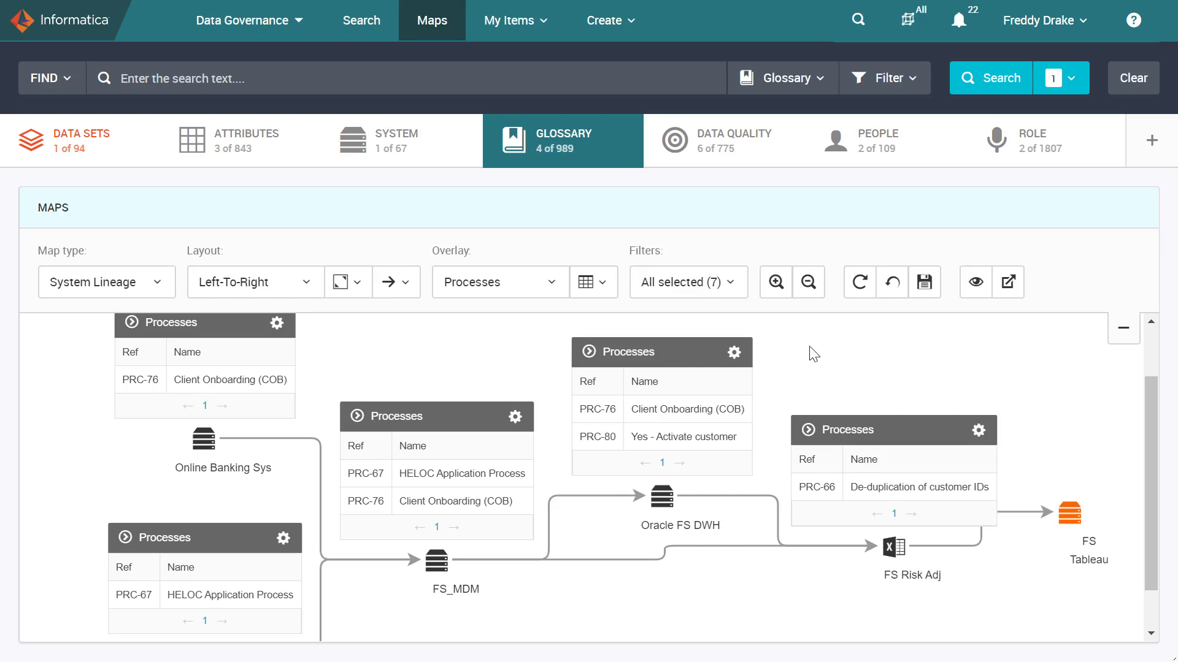
mouse_move(902, 499)
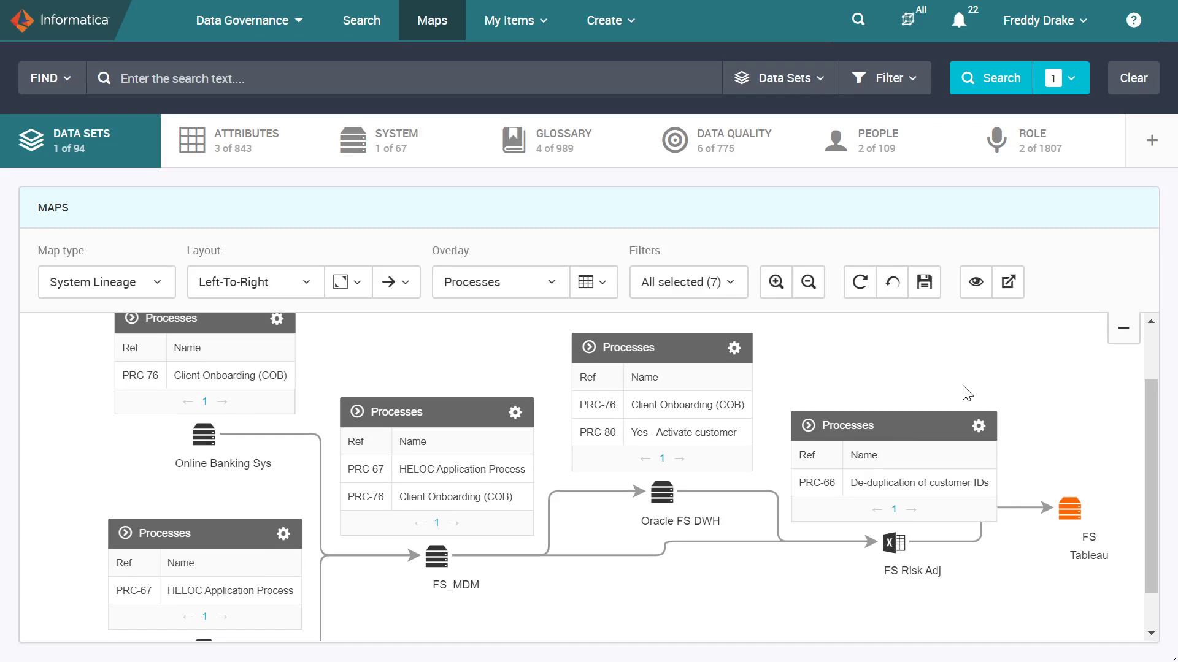
mouse_move(1068, 508)
Open the De-duplication of customer IDs process and its change request "Clarification on what cust ID de-dupe process entails".
click(775, 483)
click(706, 493)
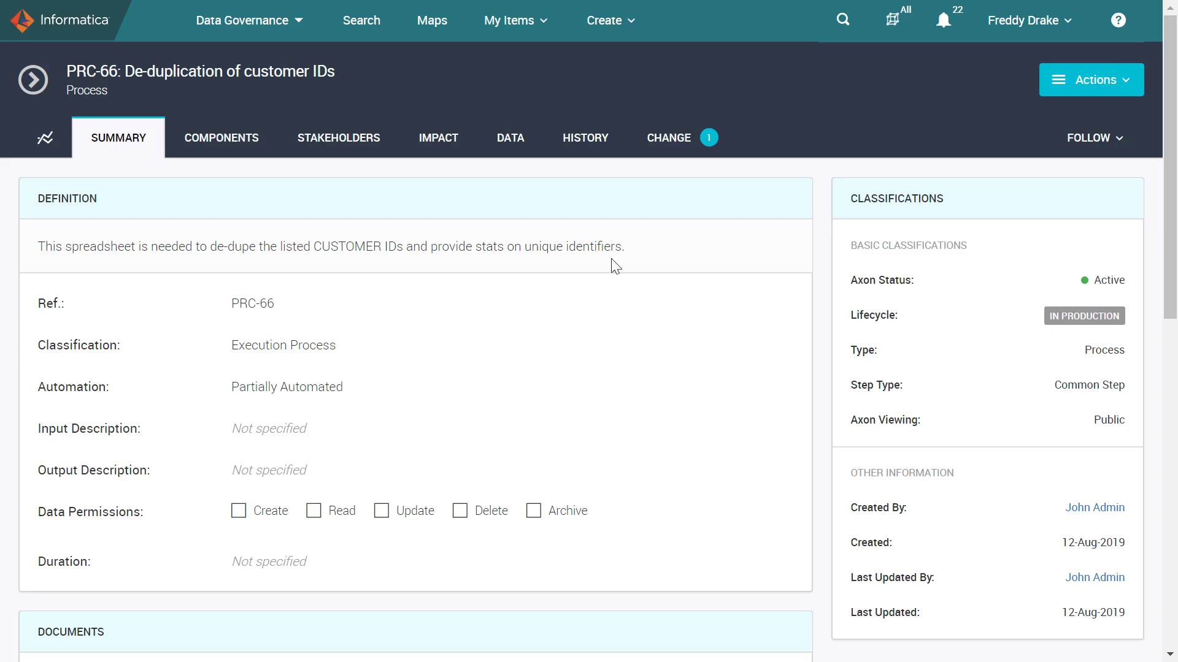
click(671, 145)
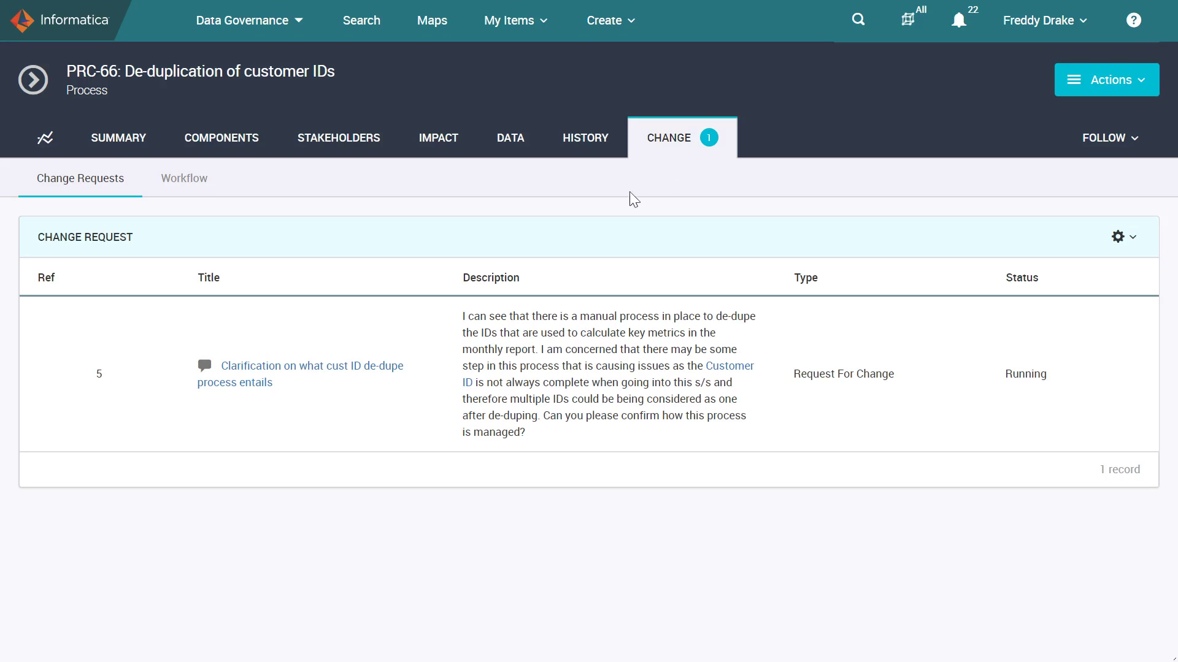
click(311, 369)
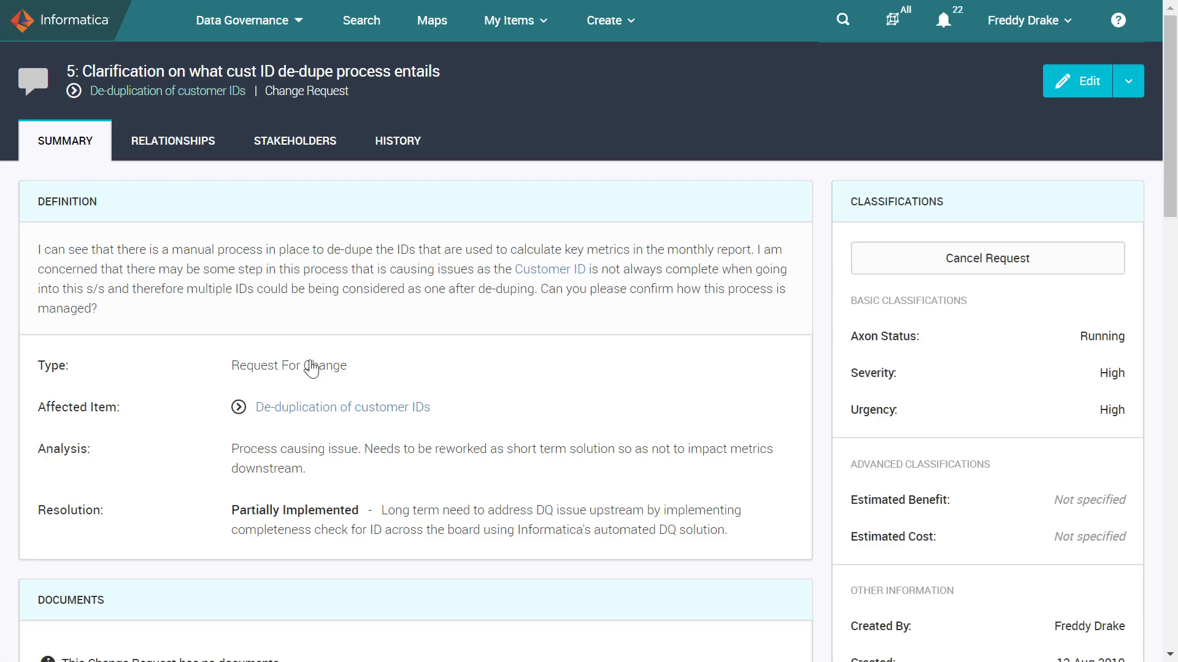
Examine the change request's analysis, resolution, workflow diagram and discussion comments about the customer ID de-duplication process.
scroll(312, 368, down, 2)
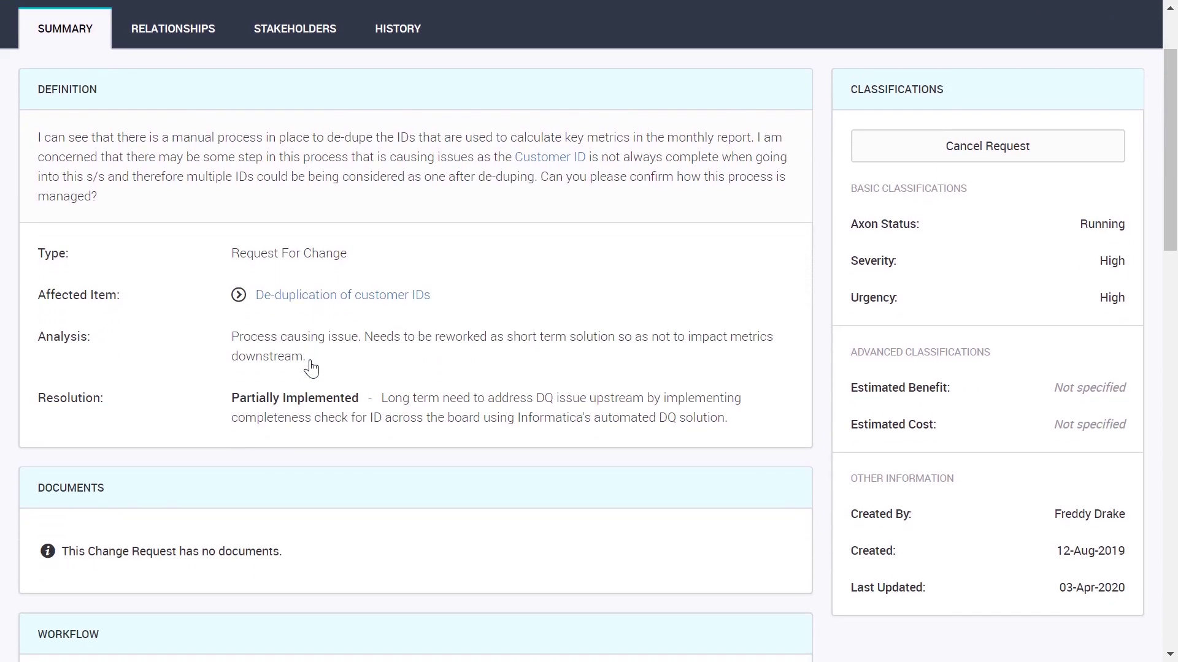
scroll(312, 368, down, 2)
scroll(311, 368, down, 5)
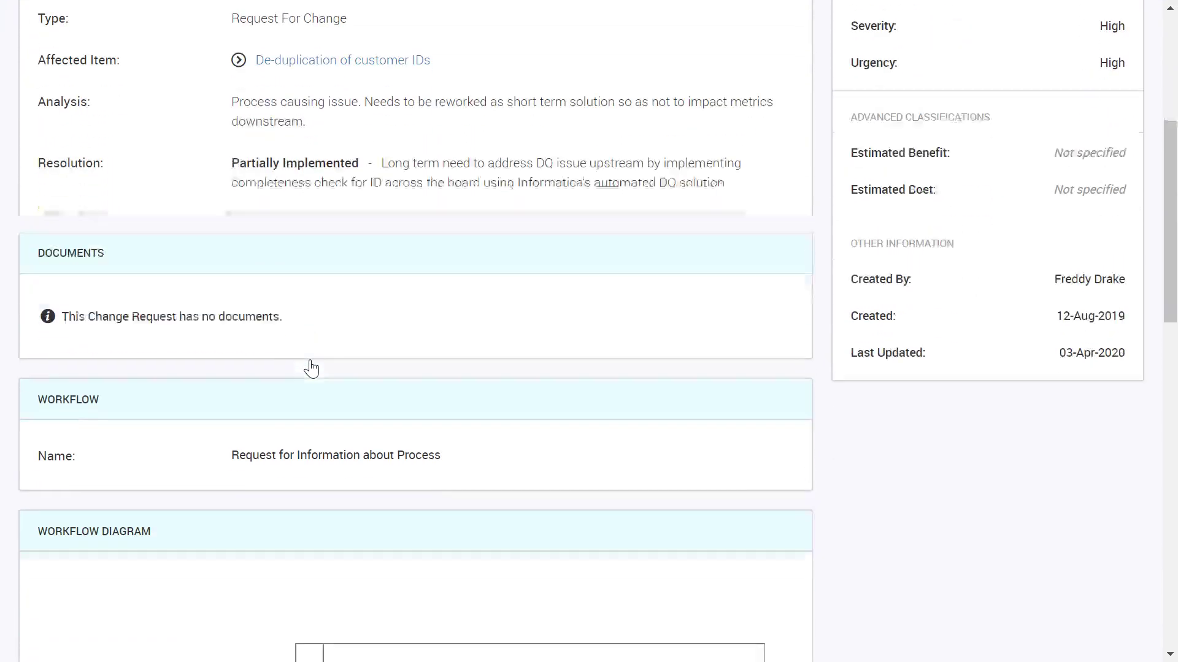
scroll(312, 368, down, 4)
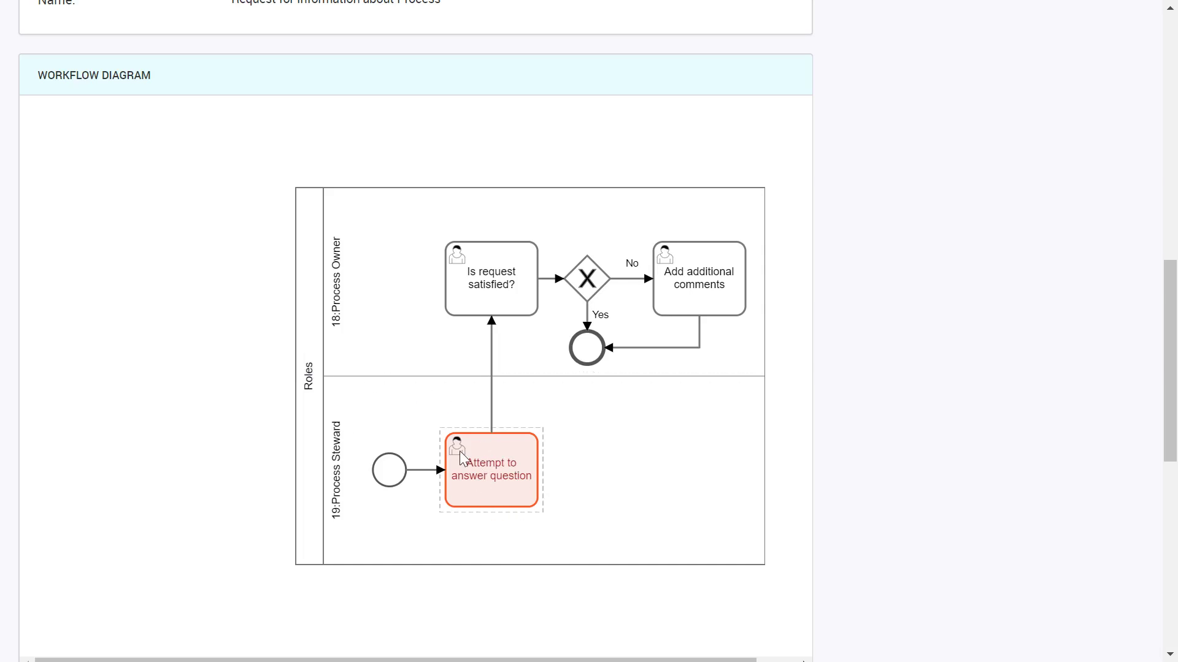
scroll(131, 289, down, 1)
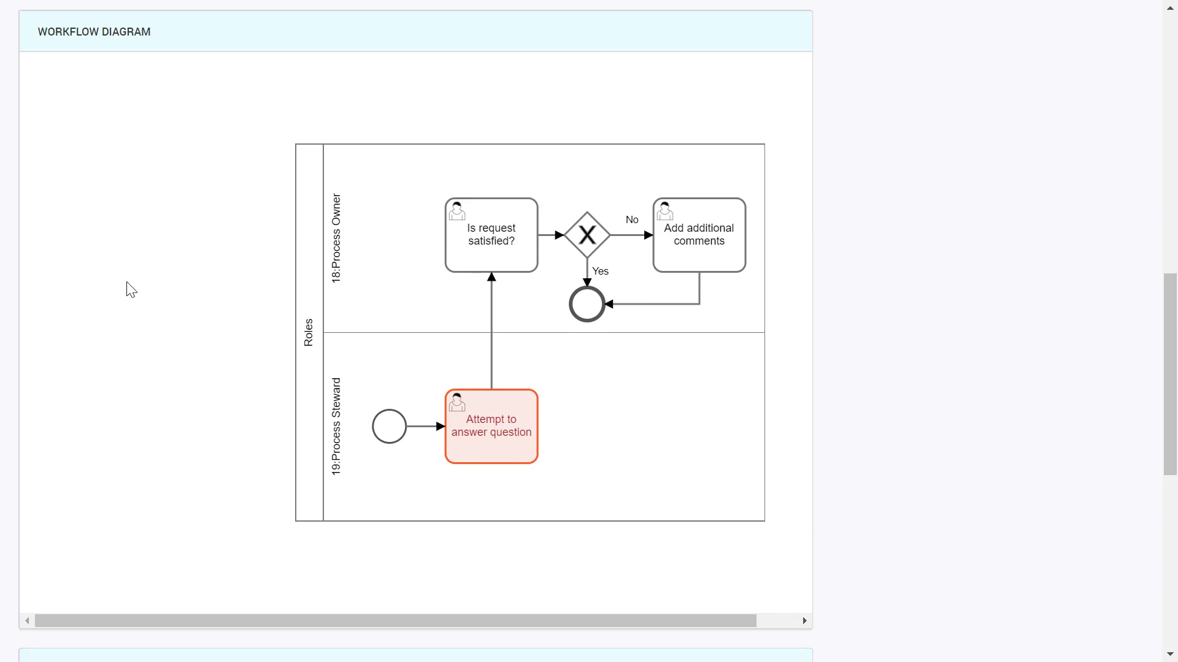
scroll(131, 290, down, 5)
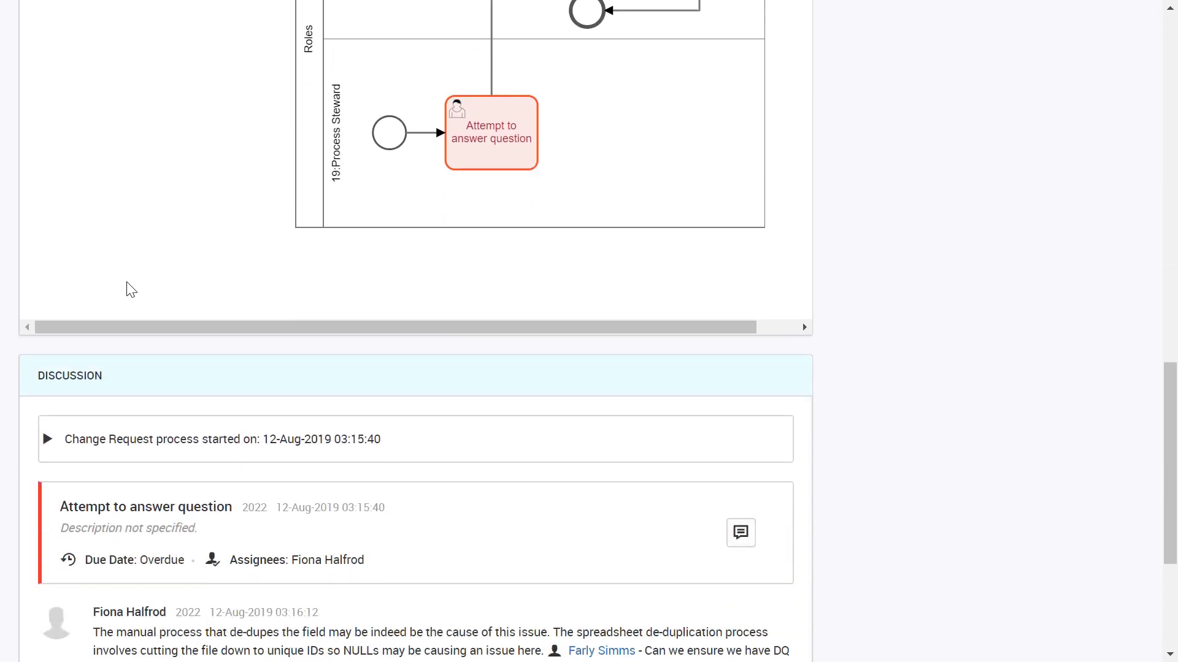
scroll(131, 290, down, 4)
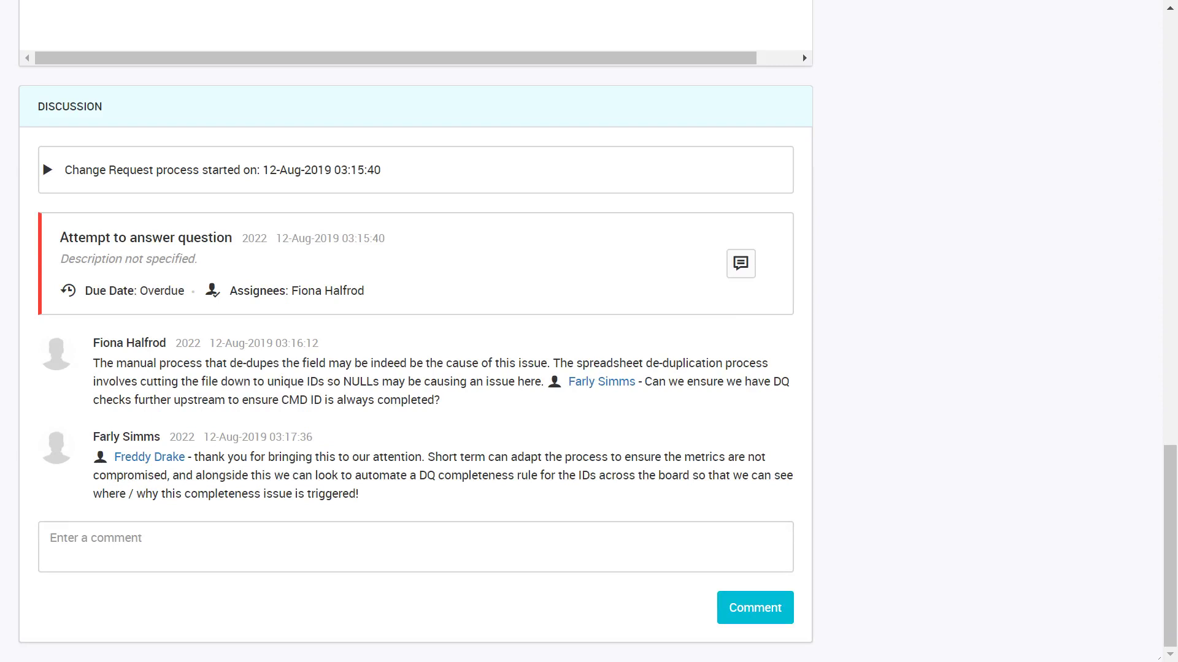
scroll(86, 240, up, 15)
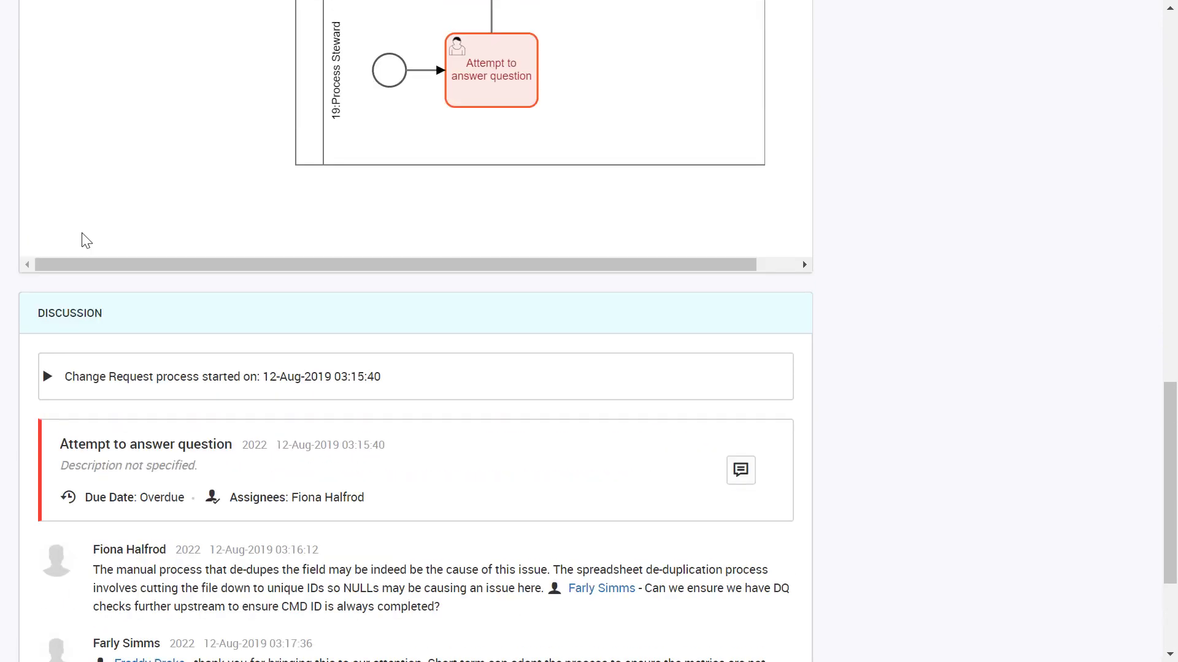
scroll(86, 240, up, 12)
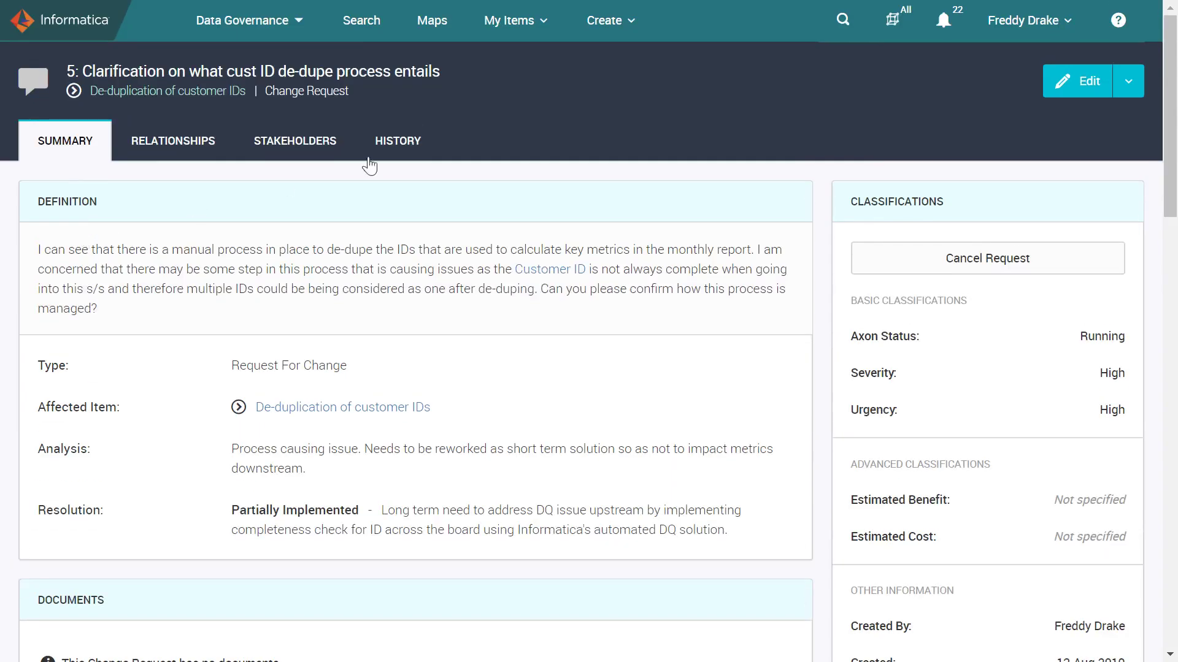
Search for "Customer ID", expand the glossary results and open the FS Customer ID term.
click(841, 22)
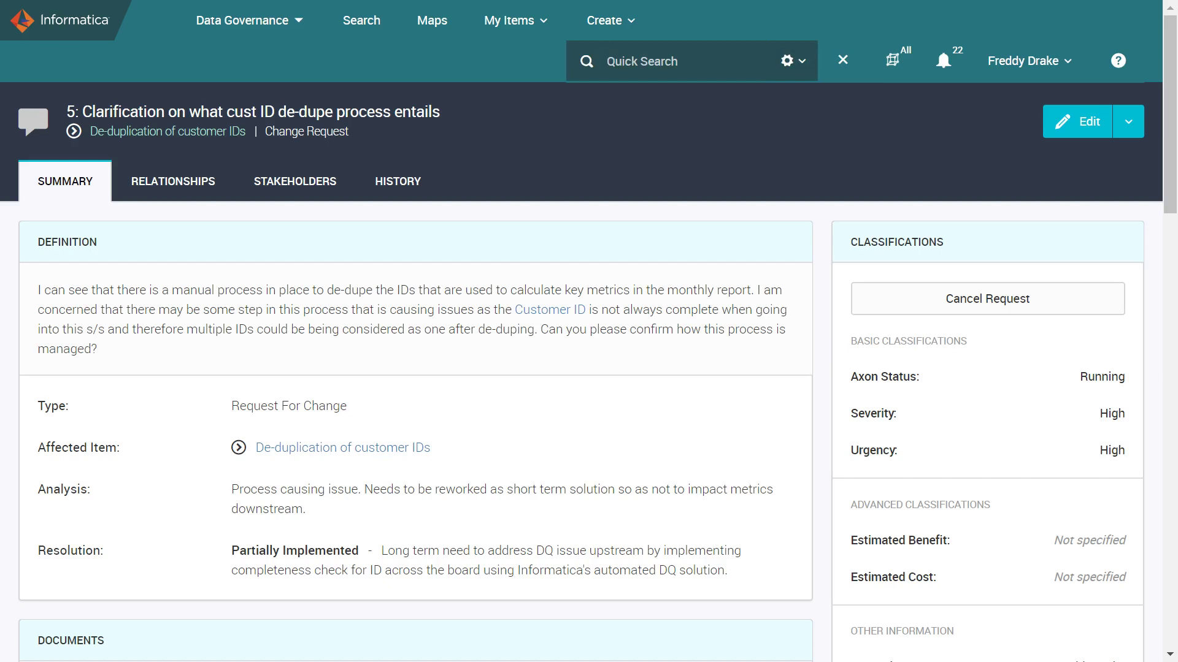
text(Customer ID)
key(Return)
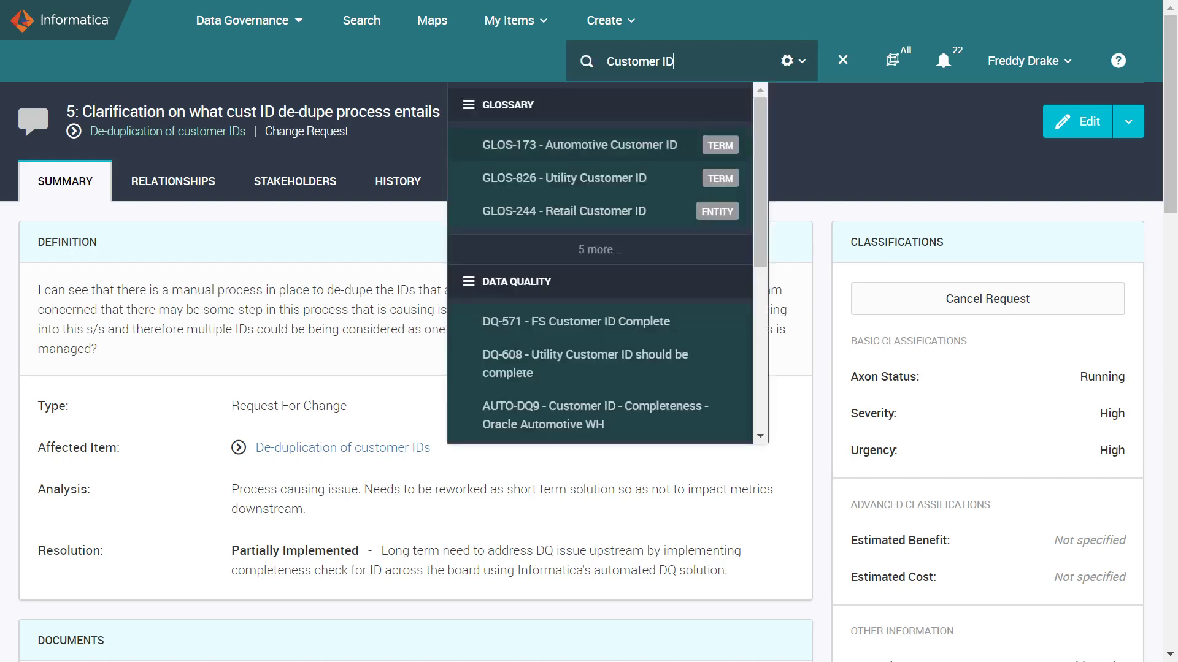
click(590, 250)
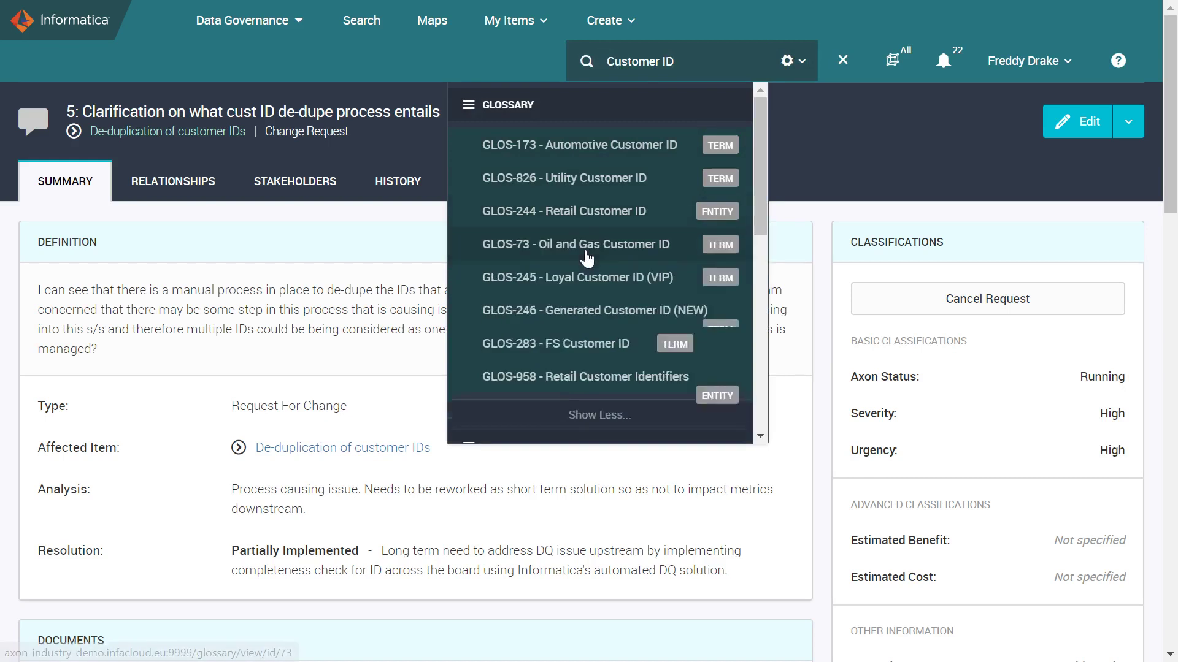
click(579, 354)
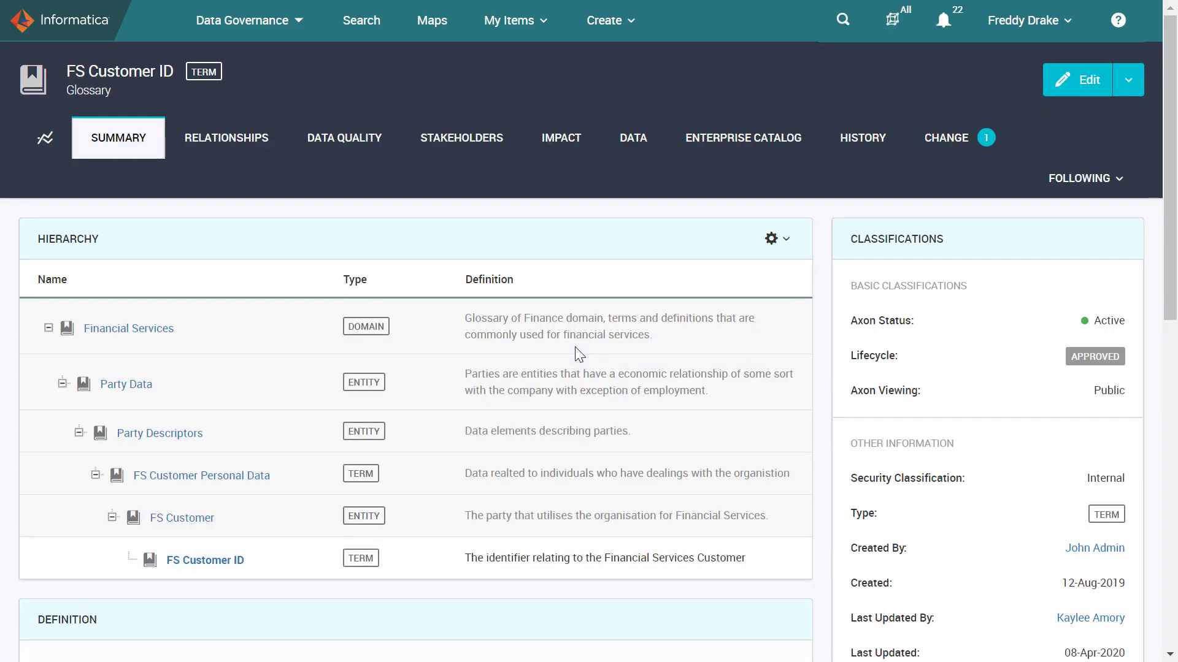
Review the standard and local data quality rules of the FS Customer ID term.
click(358, 148)
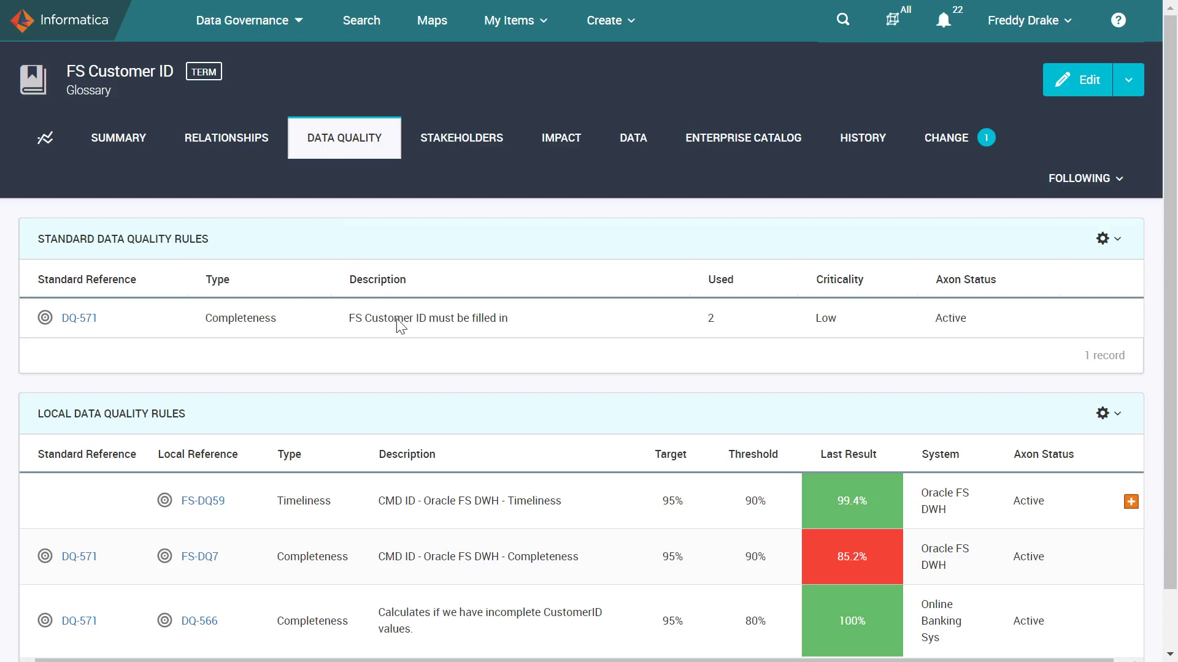
scroll(490, 490, down, 1)
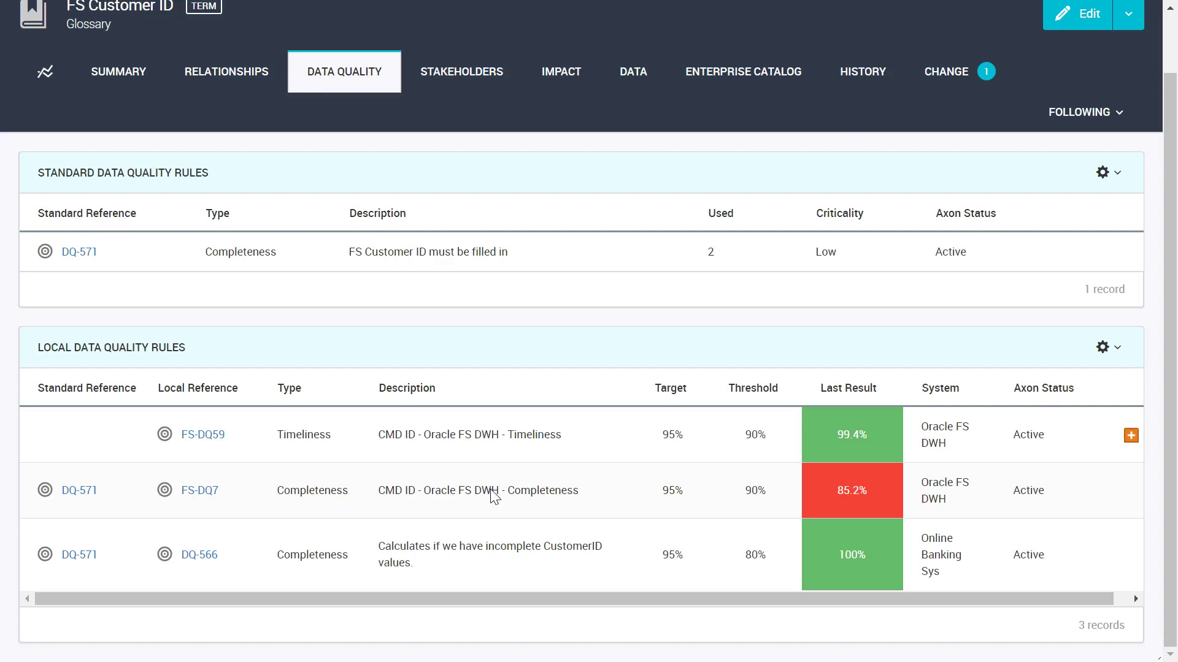
scroll(494, 497, up, 1)
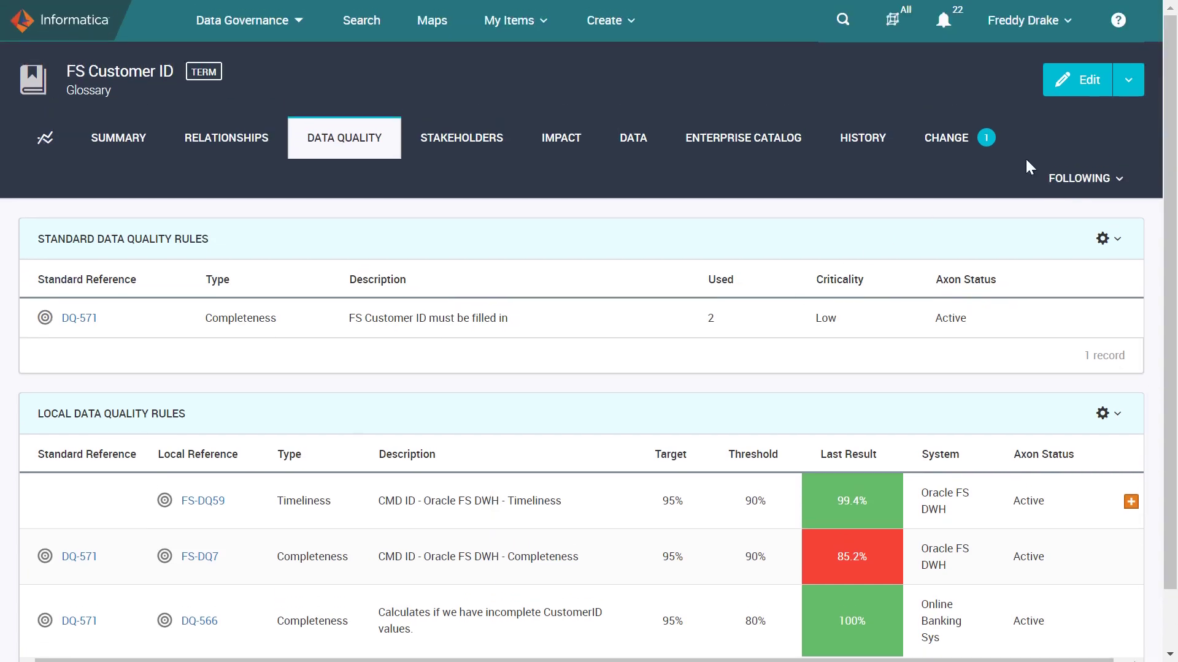
Start a new standard data quality rule for FS Customer ID and name it "ID needs to be integer".
click(1120, 100)
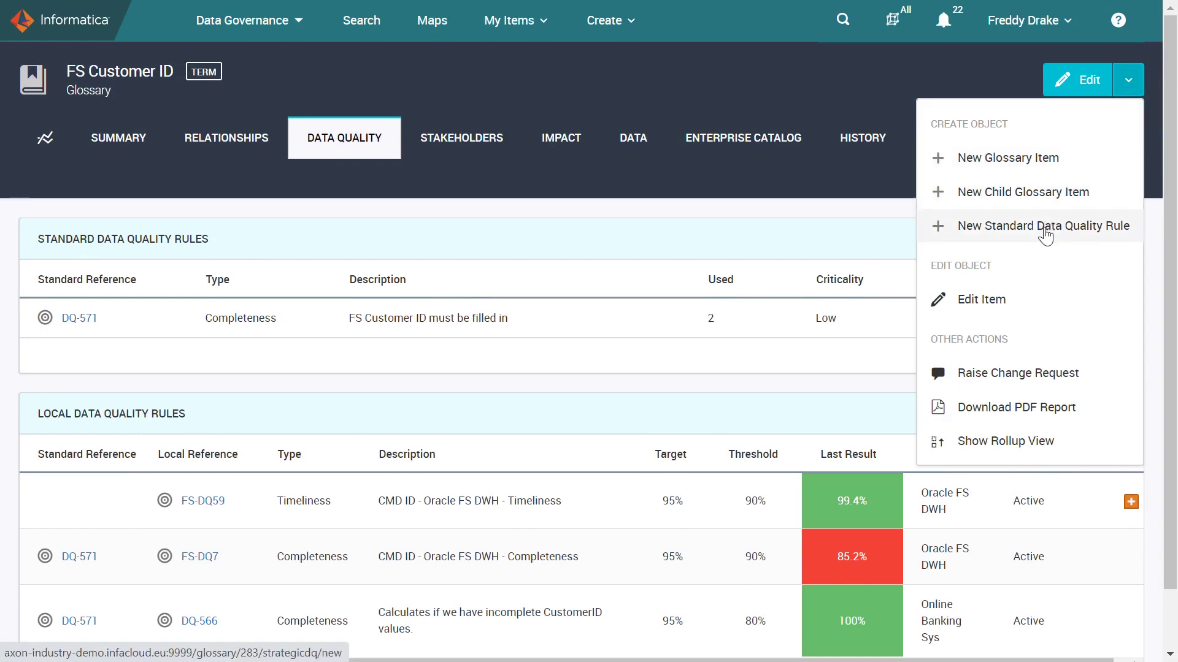
click(1044, 227)
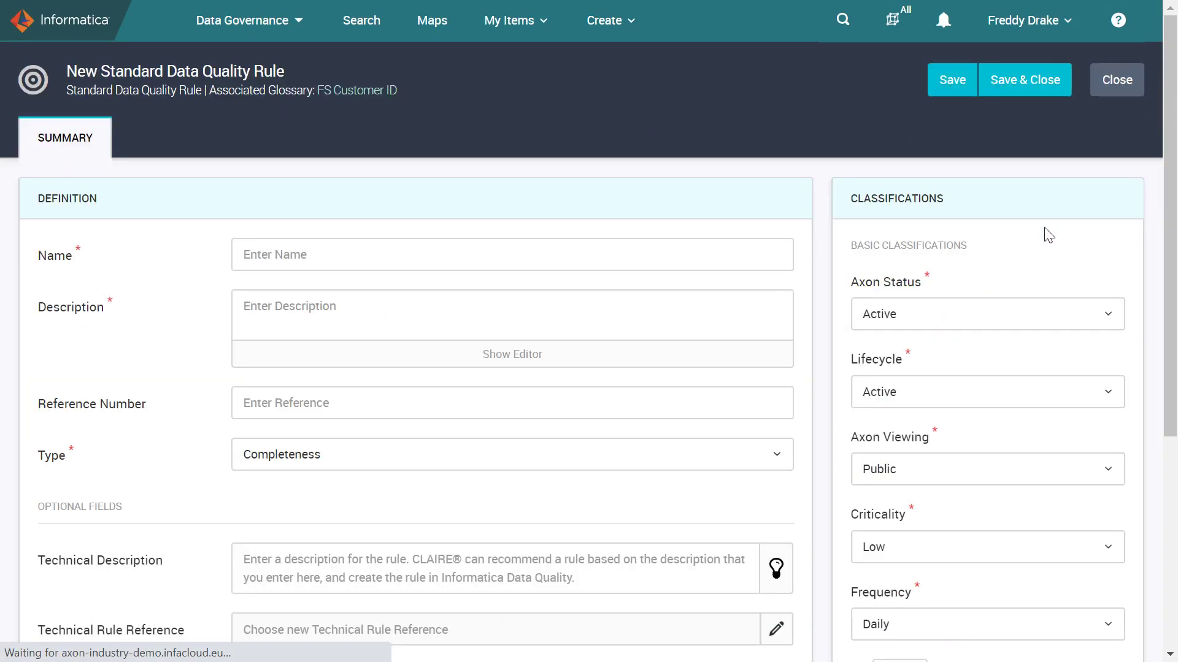
click(326, 255)
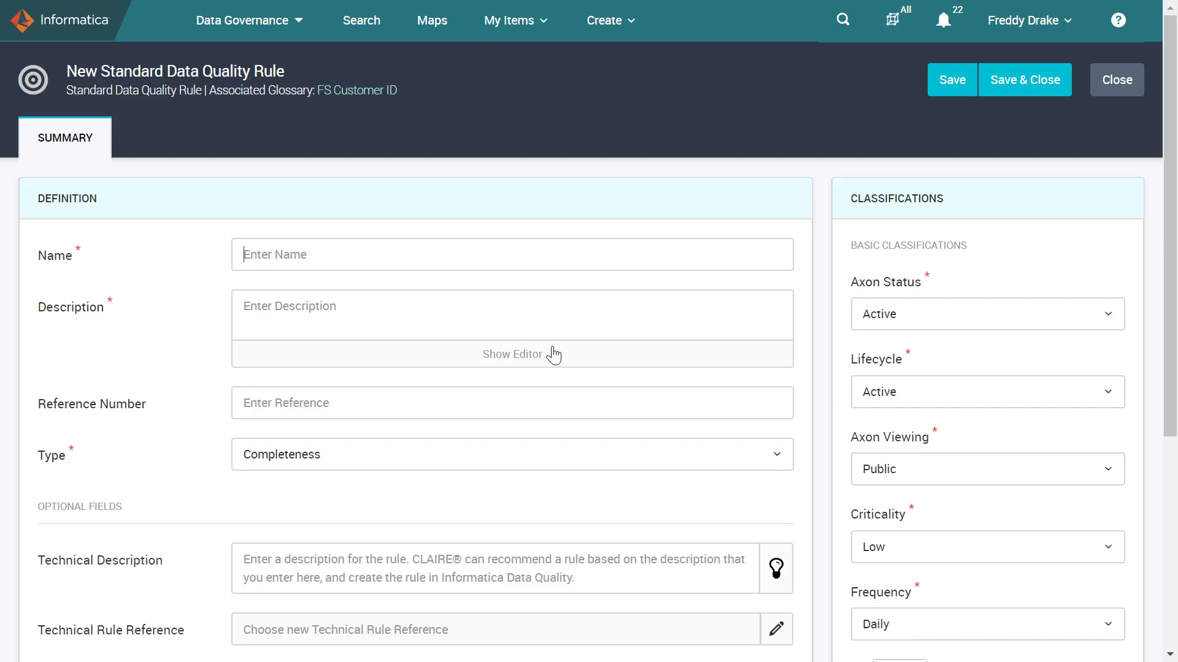
click(250, 255)
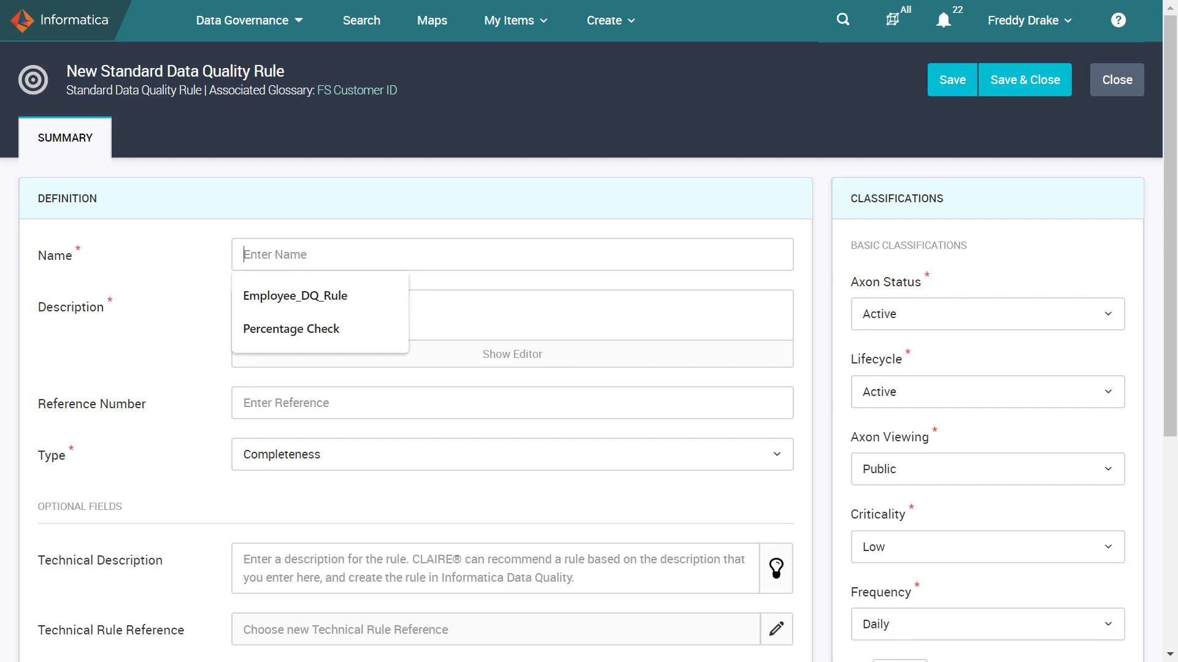
text(ID ne)
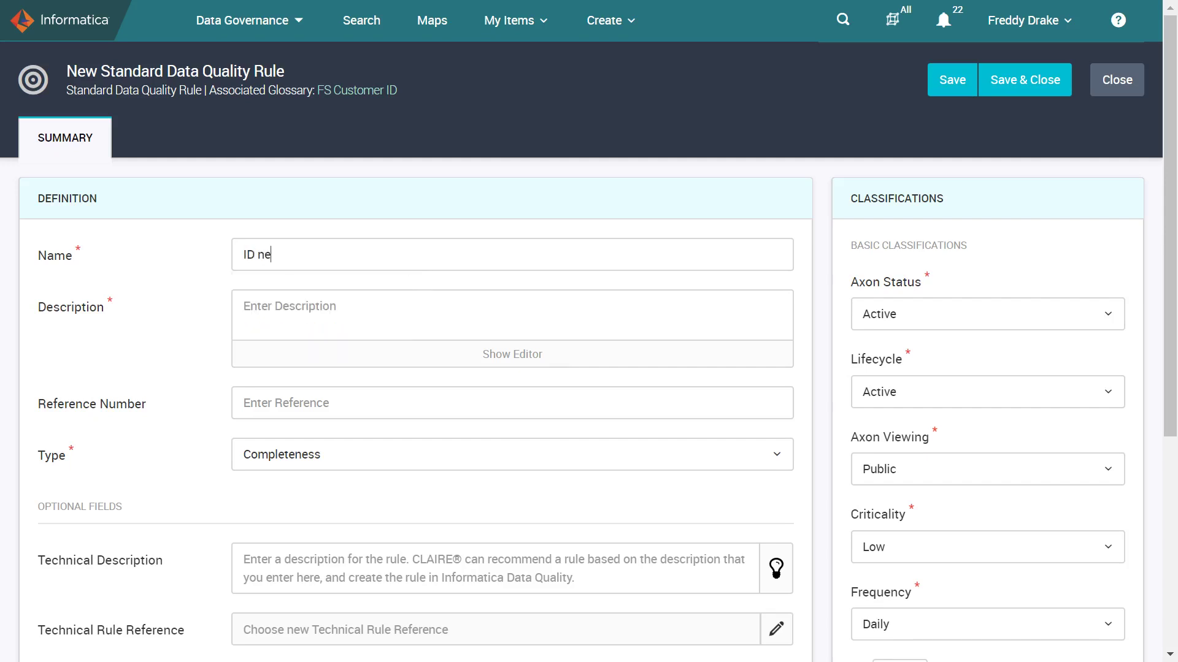
text(eds to be integre)
key(BackSpace)
key(BackSpace)
text(er)
Describe the new rule as "ID needs to be integer" and set its type to Validity.
click(245, 306)
text(ID )
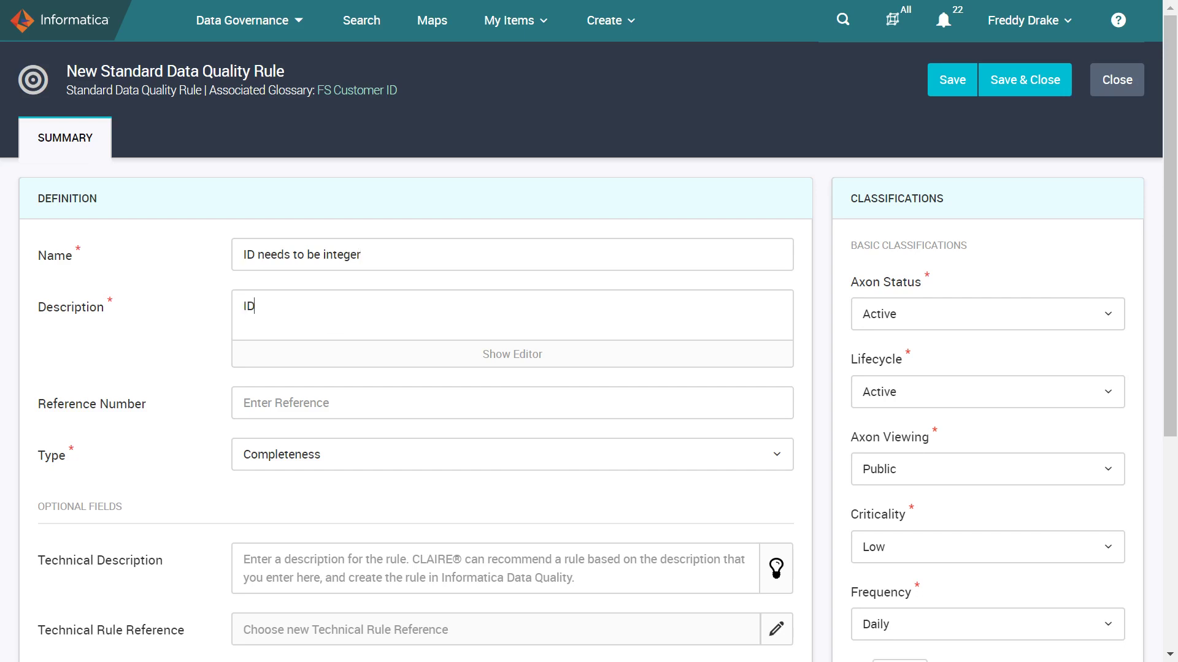
text(needs to be integrer)
key(BackSpace)
key(BackSpace)
text(er)
click(457, 455)
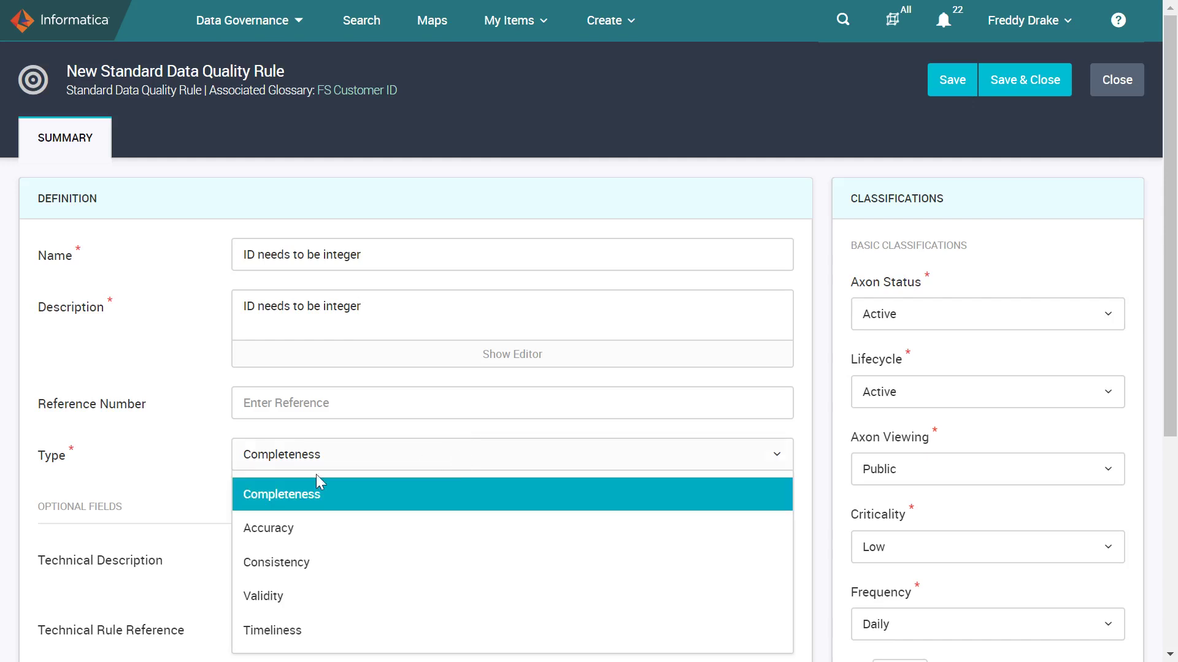
click(240, 594)
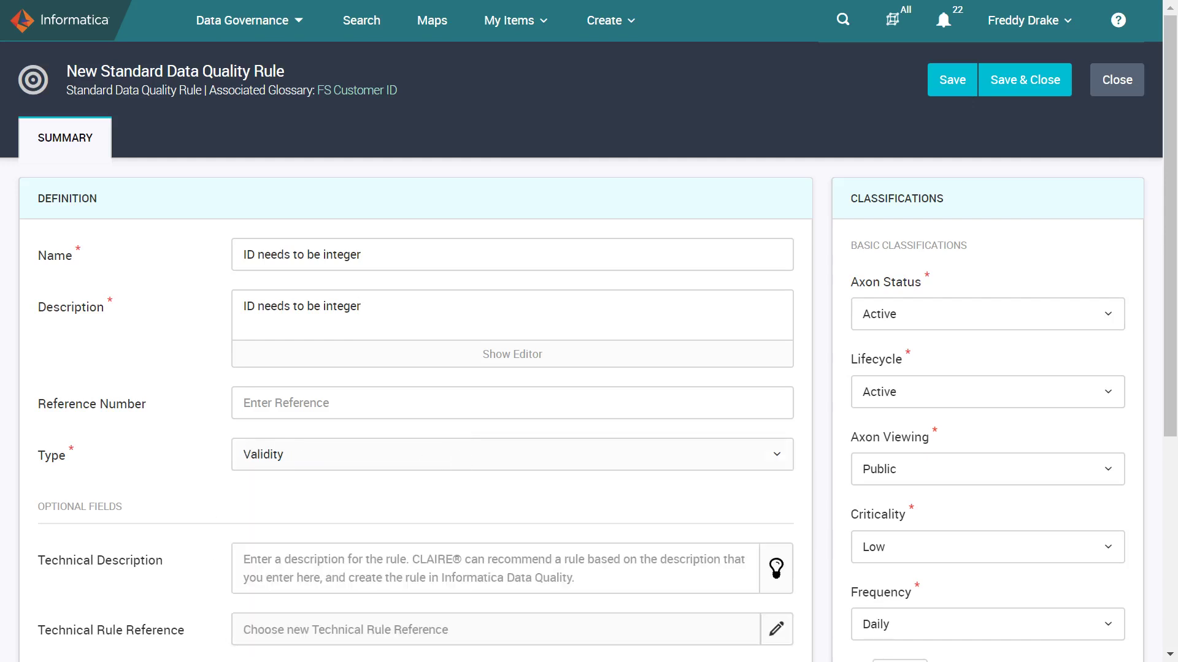
Enter the technical description "ID should be an Integer" and accept the CLAIRE-recommended rule ID_needs_to_be_integer as technical rule reference.
scroll(289, 525, down, 3)
click(285, 429)
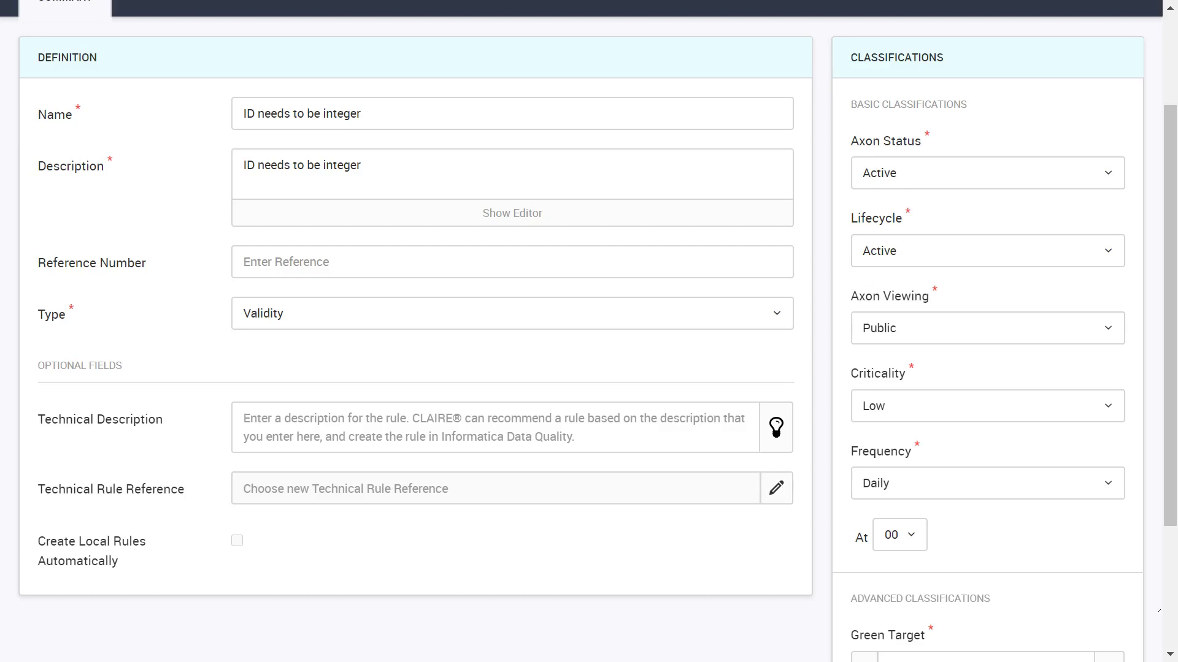
text(ID)
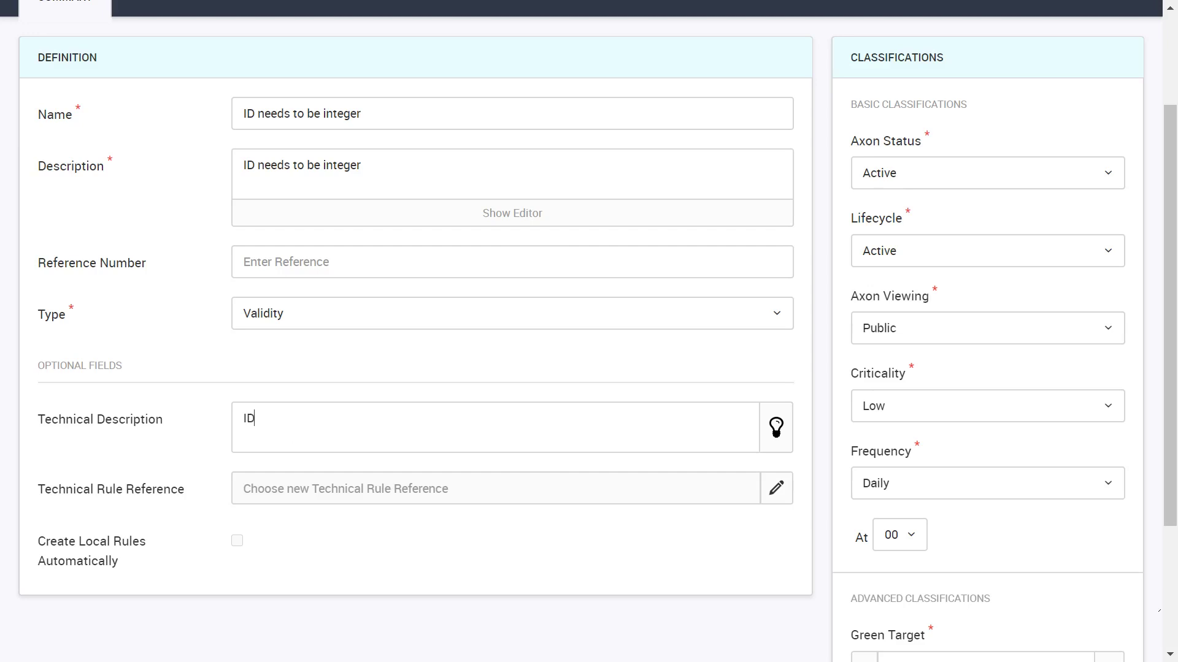
text( should be an I)
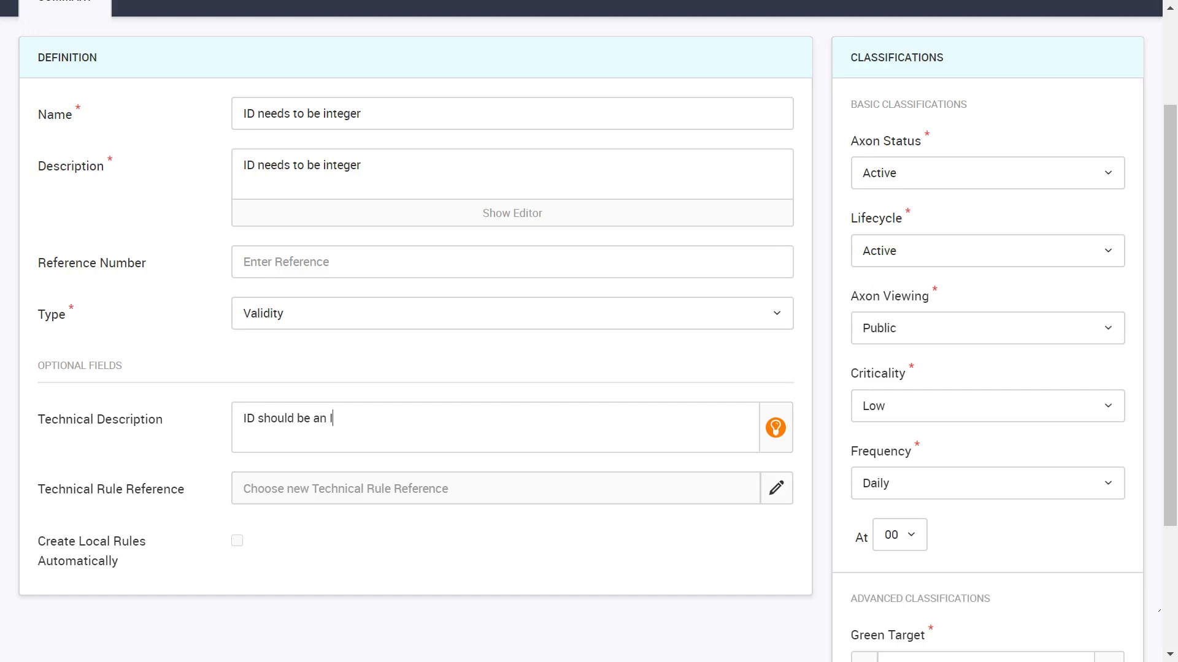
text(nteger)
click(776, 428)
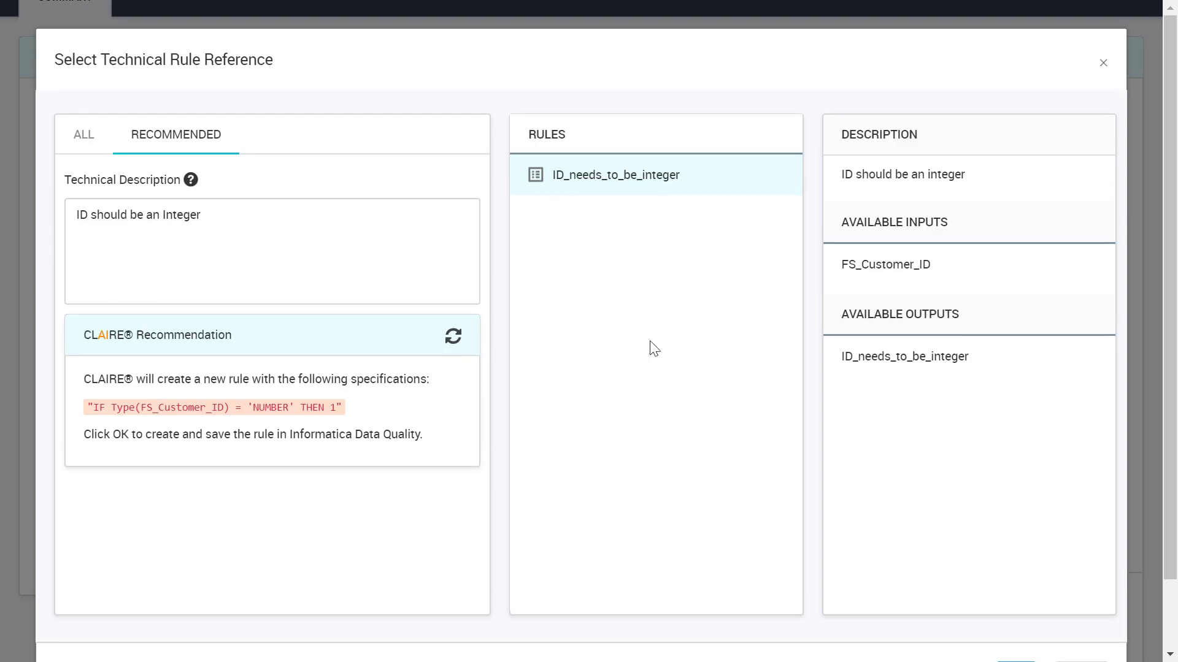
scroll(978, 560, down, 2)
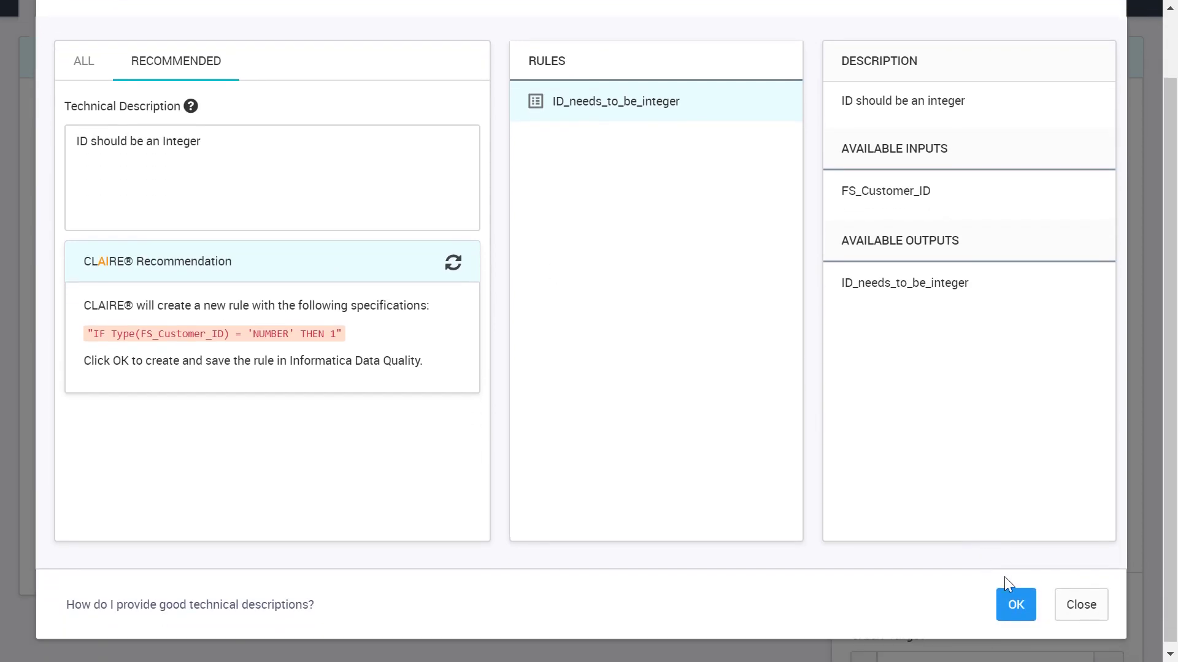
click(1014, 608)
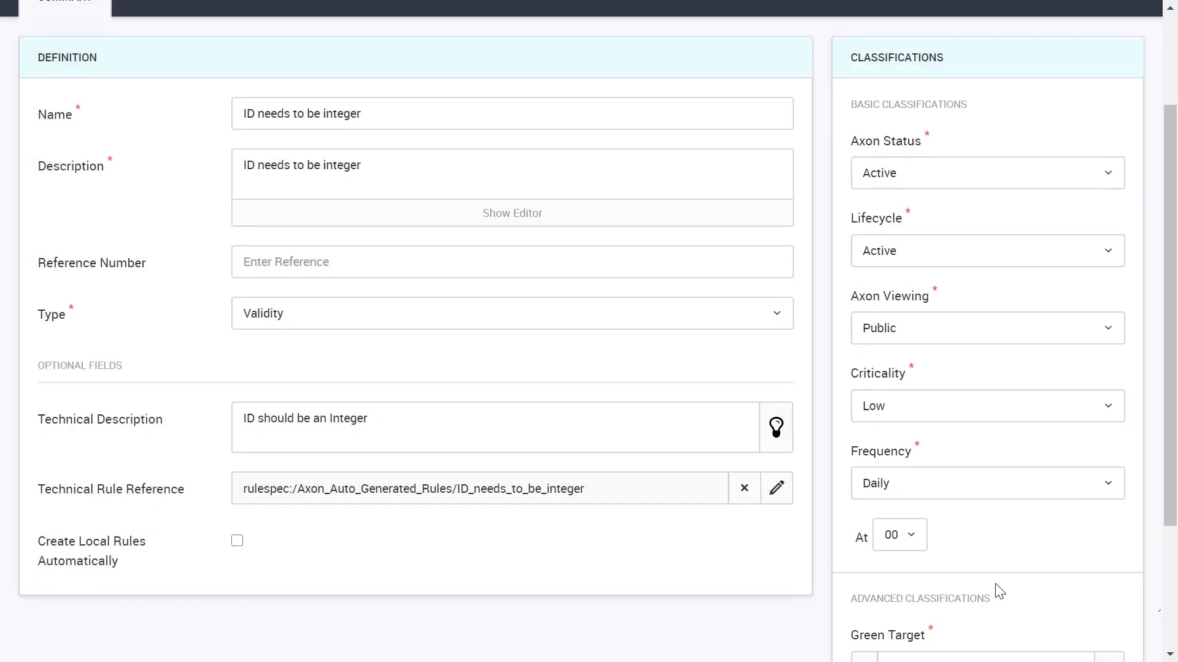
Save and close the rule with its frequency set to AdHoc and automatic creation of local rules enabled.
click(999, 478)
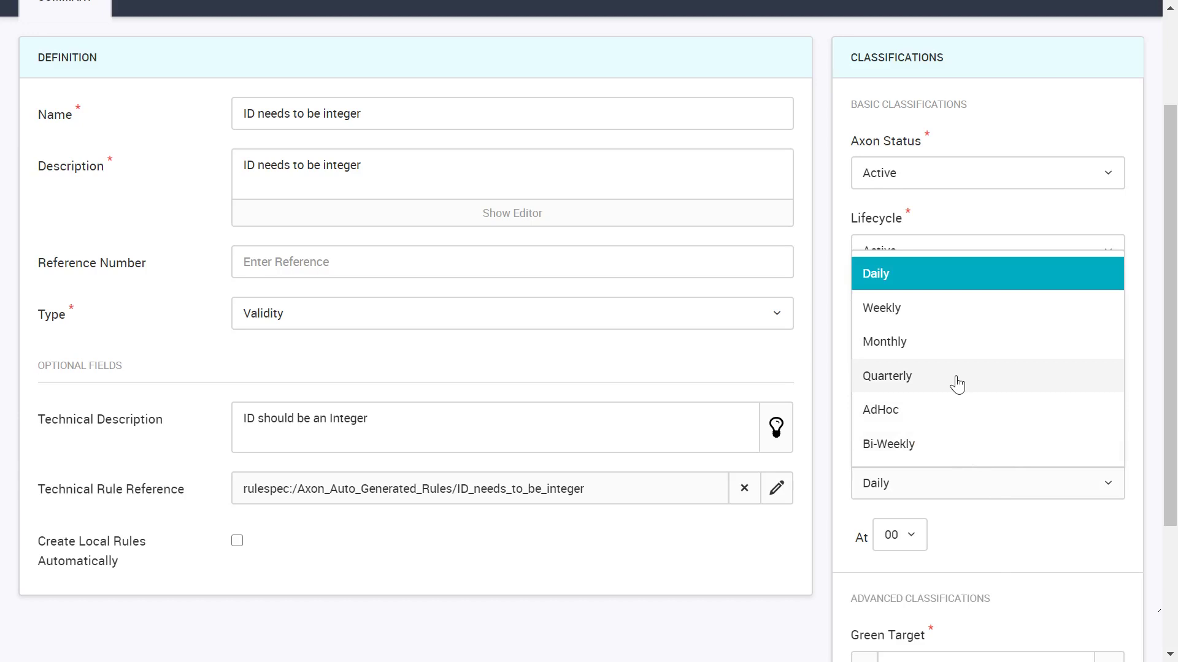
click(951, 412)
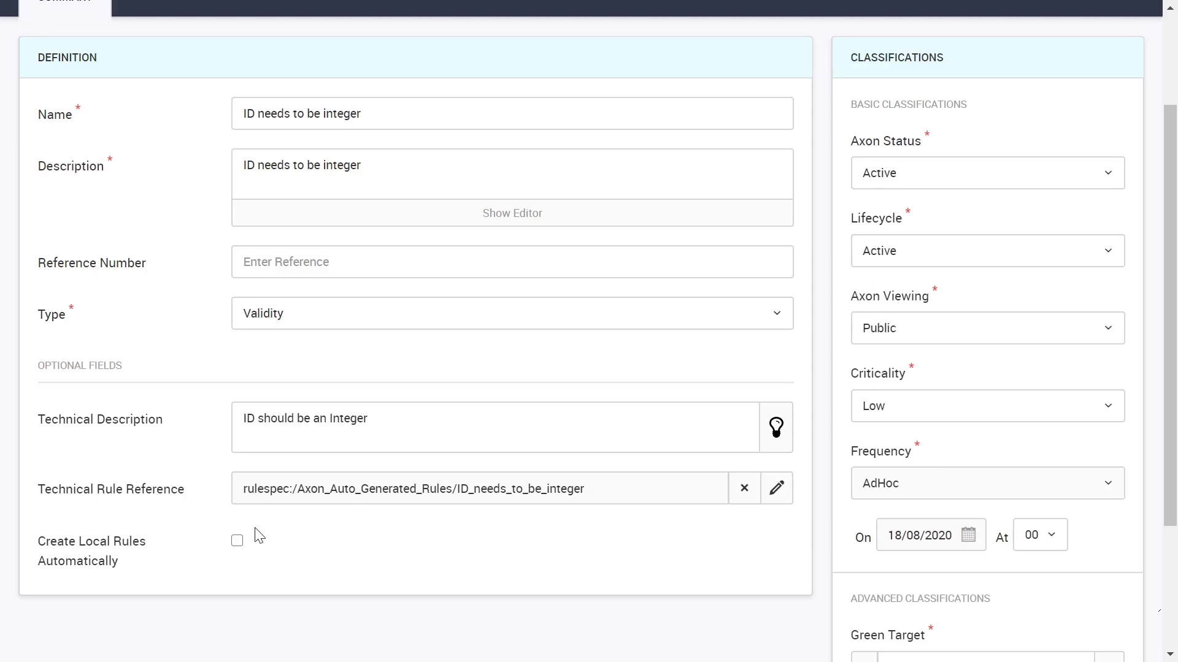
click(238, 542)
scroll(690, 531, up, 3)
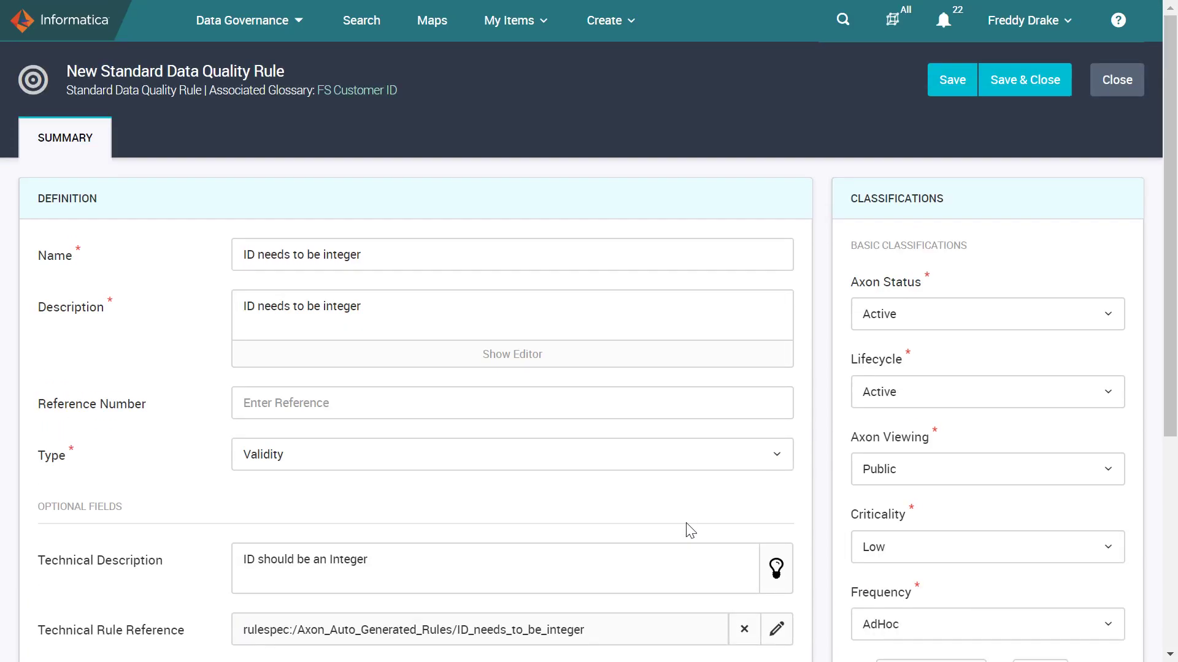
click(1008, 90)
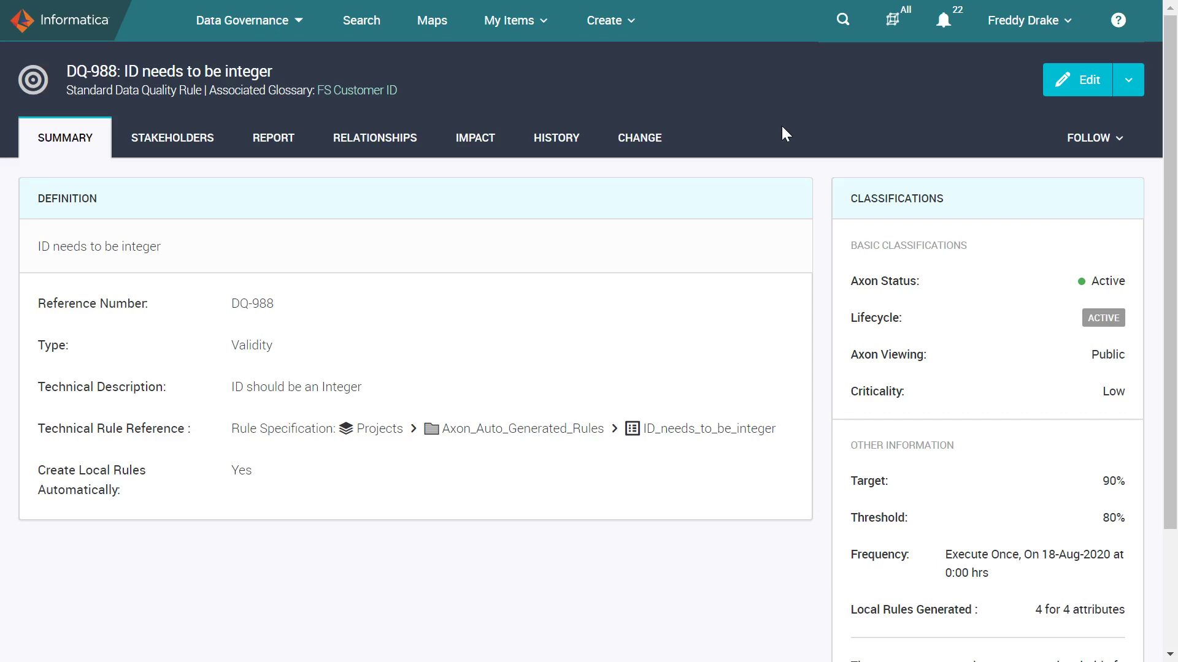
Return to the associated FS Customer ID term and view its physical fields in the enterprise catalog.
click(366, 95)
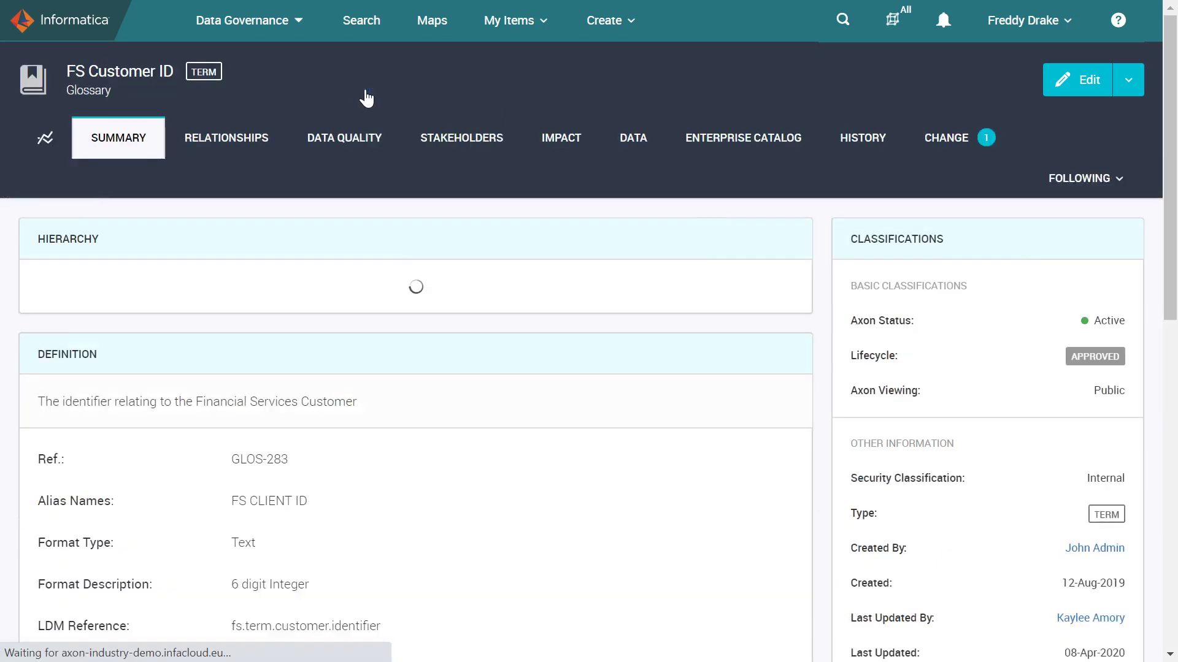
click(741, 143)
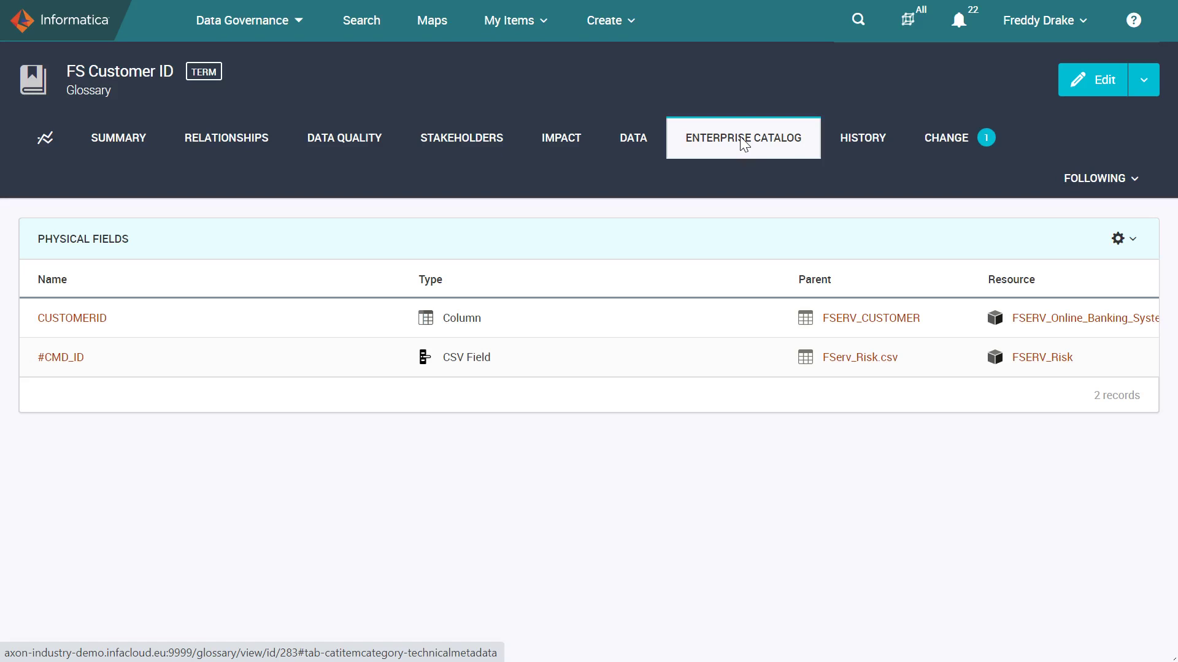
Add the Path column to the physical fields grid of the FS Customer ID term.
click(1120, 241)
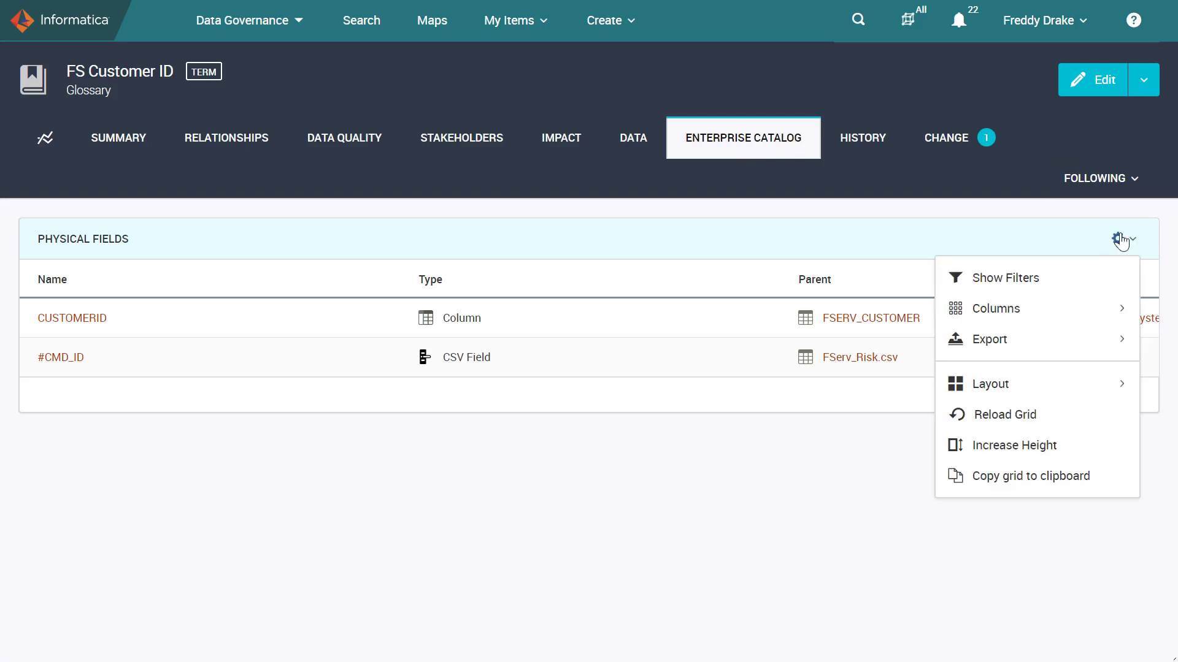
mouse_move(1007, 308)
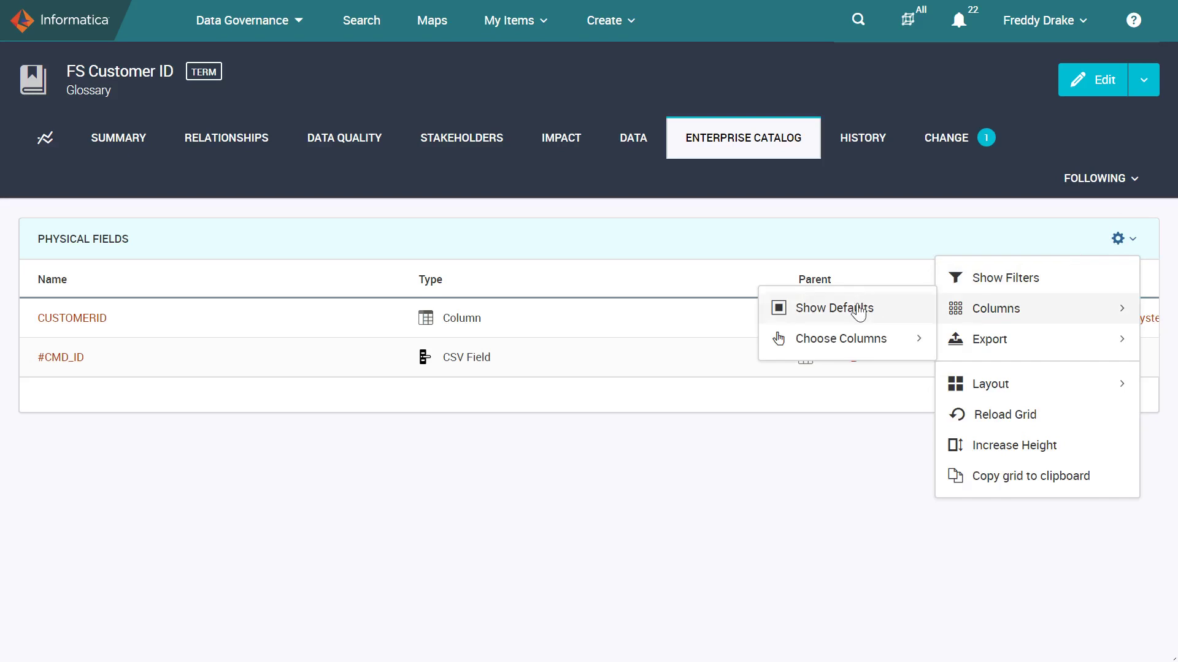
mouse_move(859, 342)
click(958, 399)
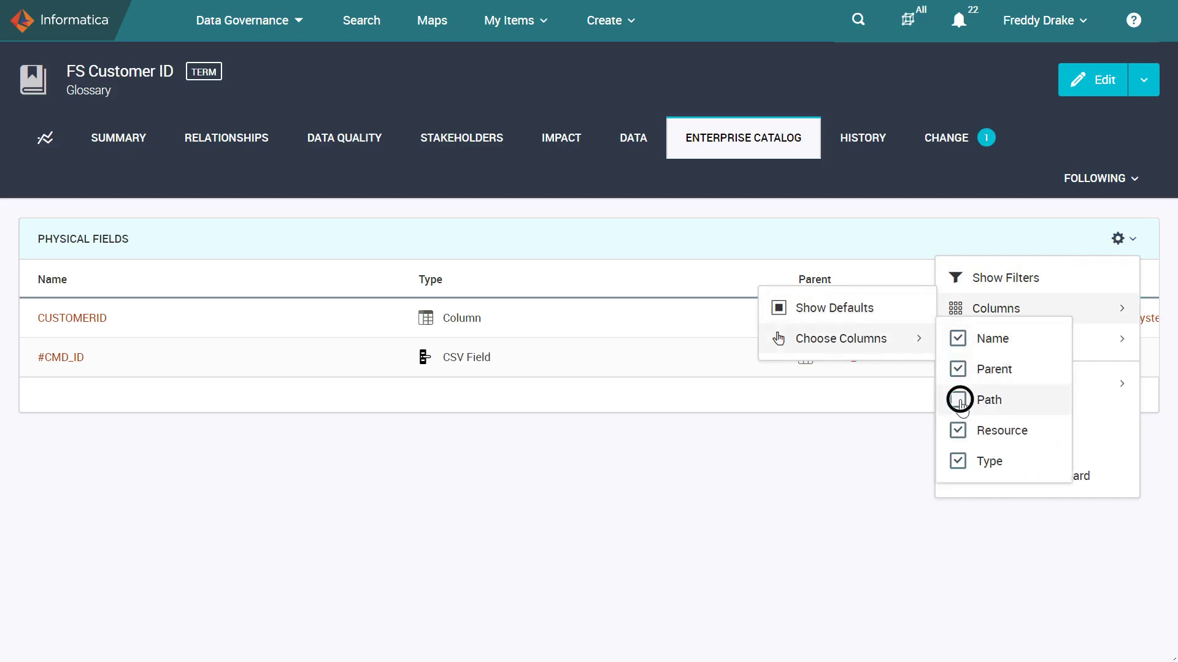
click(779, 492)
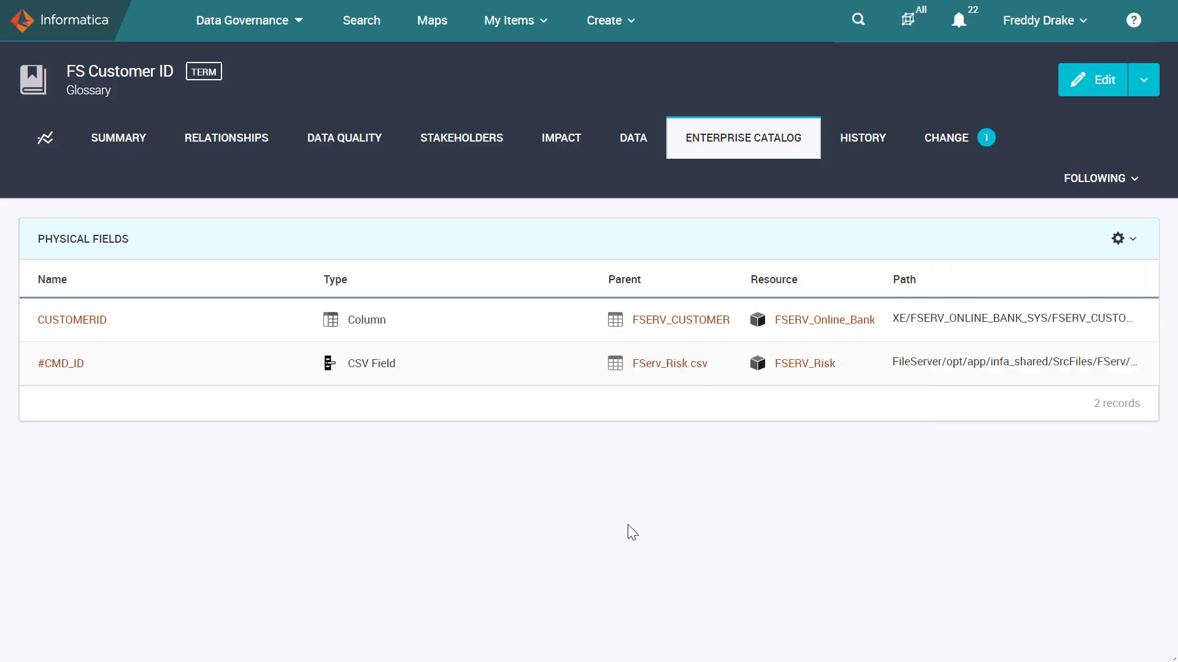
Review the FS Customer ID term's standard and local data quality rules, including the local rules generated for "ID needs to be integer".
click(353, 135)
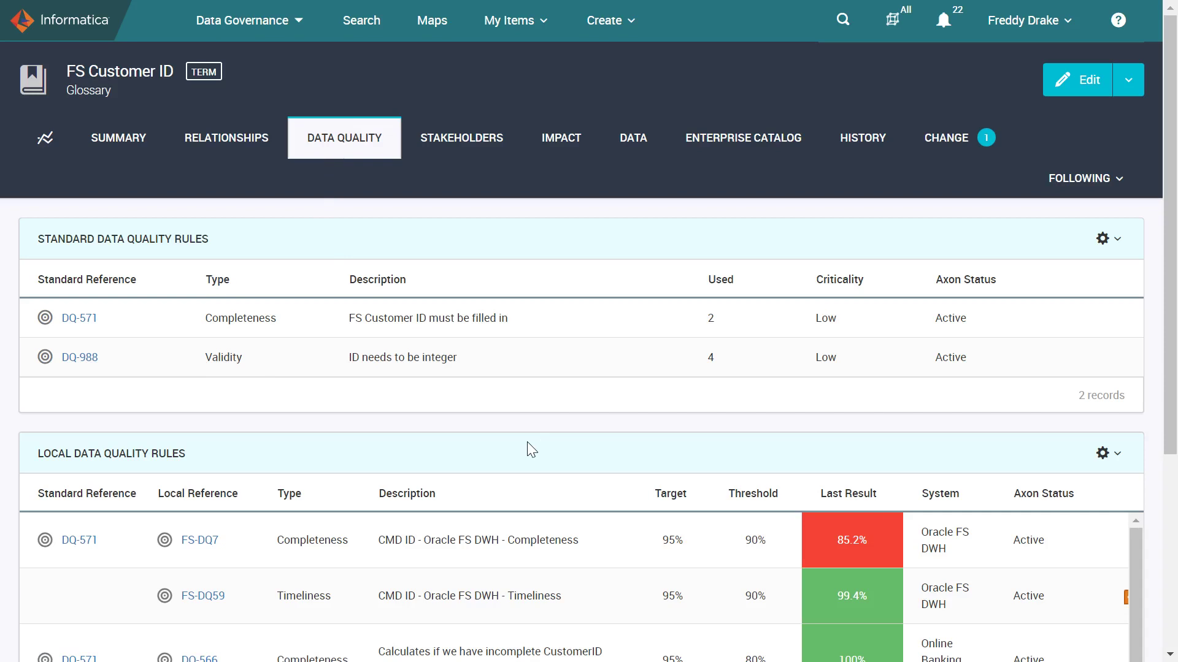
scroll(527, 442, down, 3)
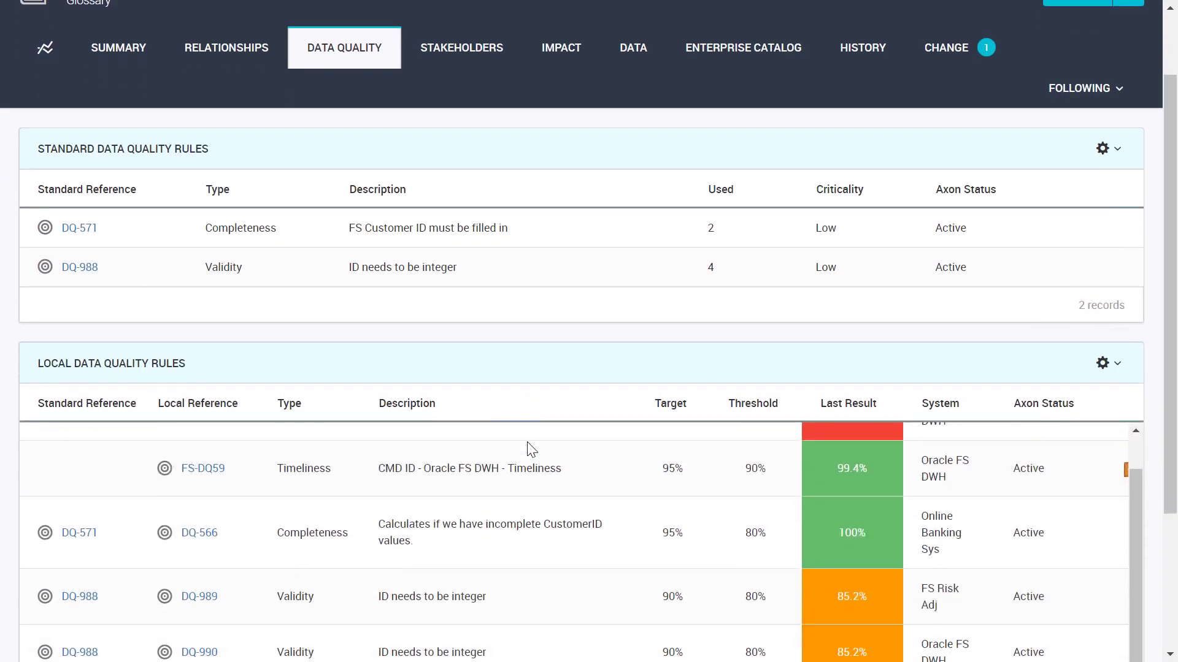
scroll(531, 371, down, 3)
scroll(531, 371, down, 1)
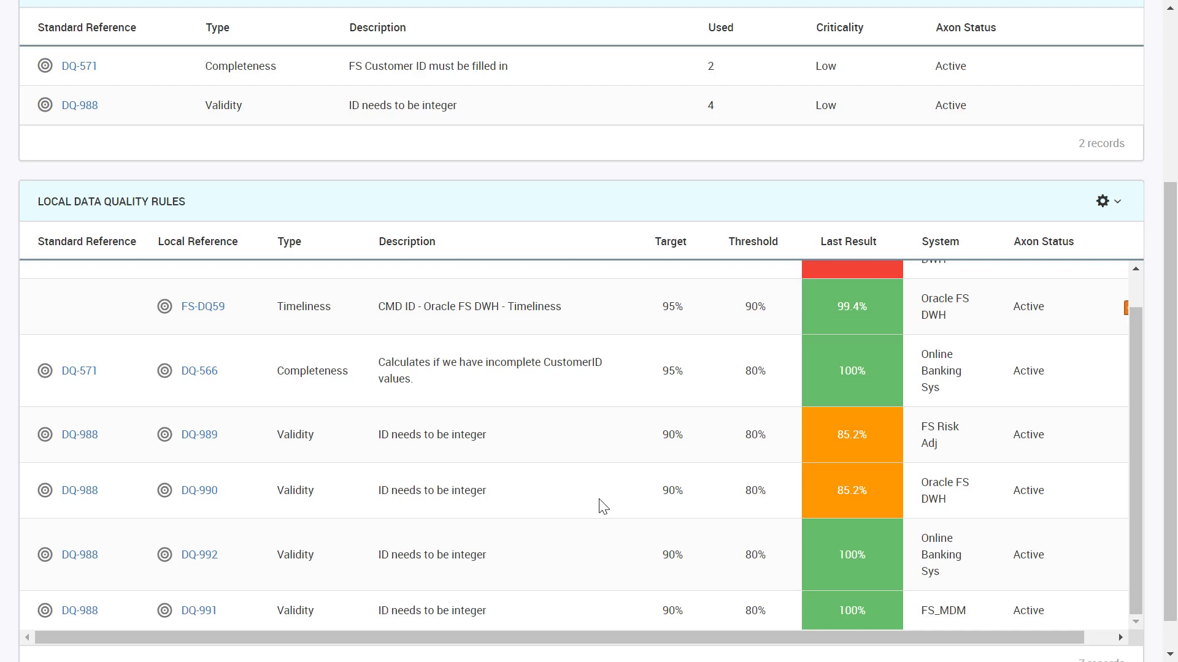
scroll(600, 501, up, 5)
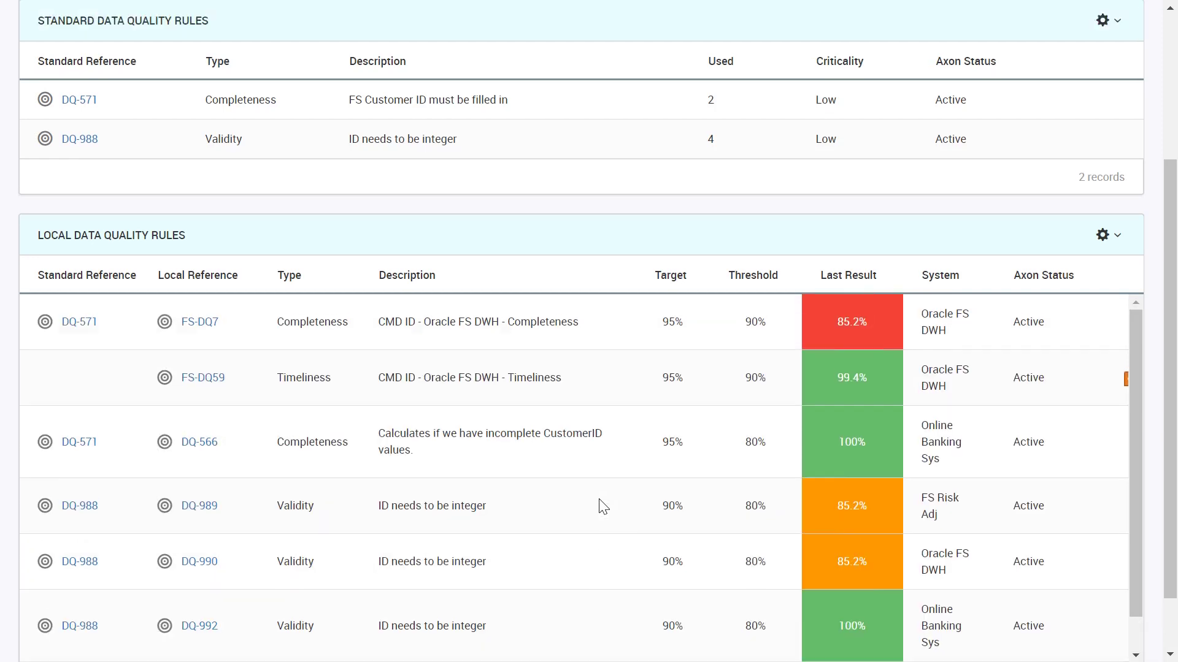
scroll(603, 506, up, 1)
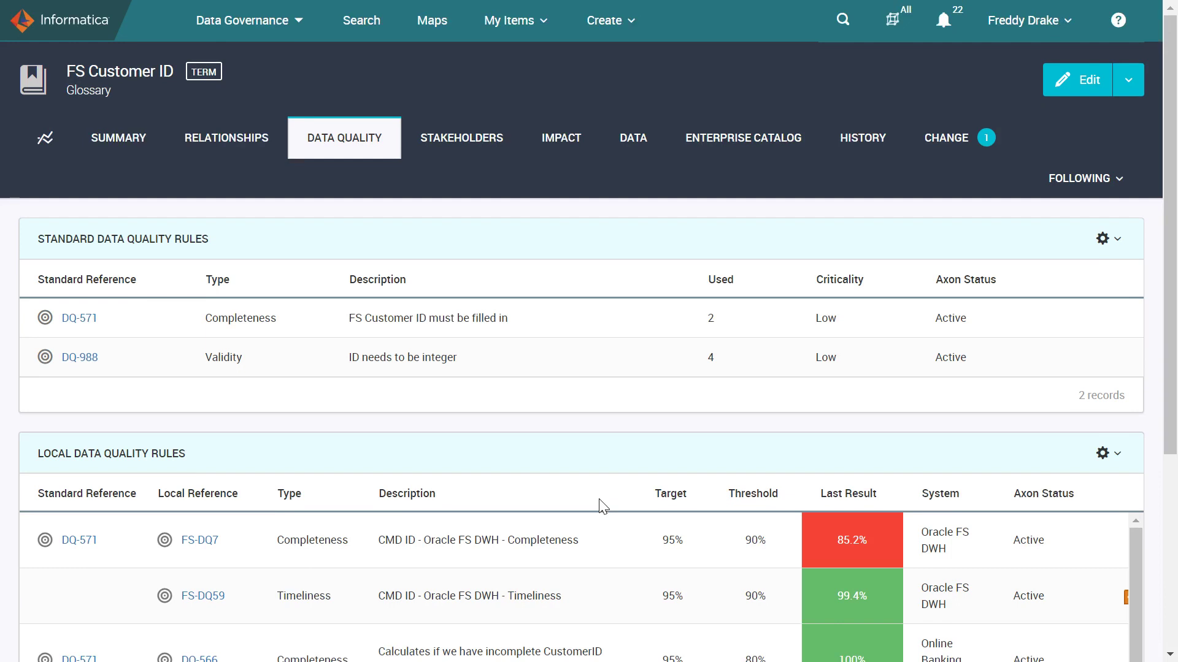